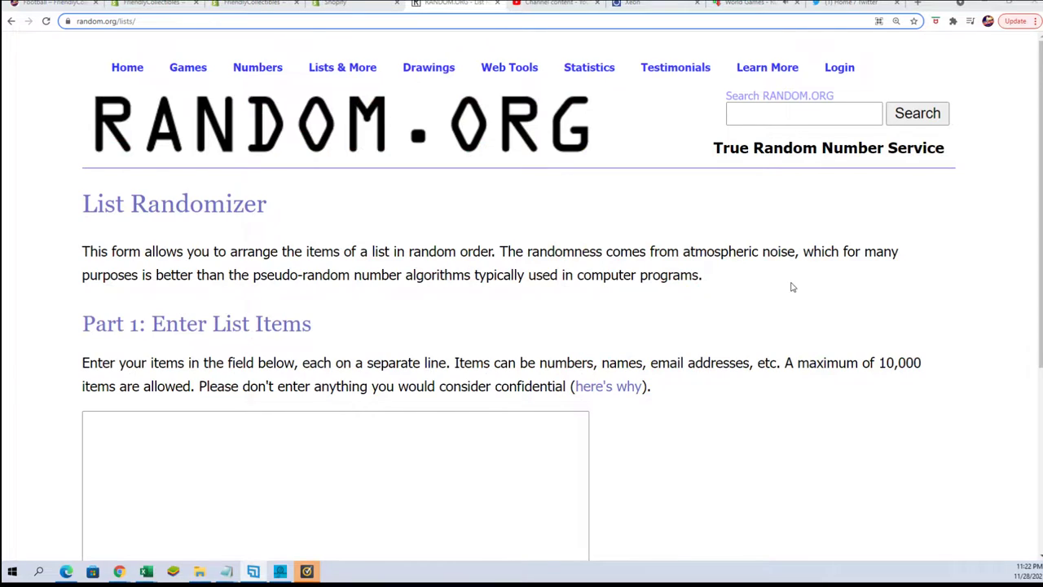
Step: Copy the full list of owner names from the Notepad notes
{"action": "left_click", "coordinate": [226, 571]}
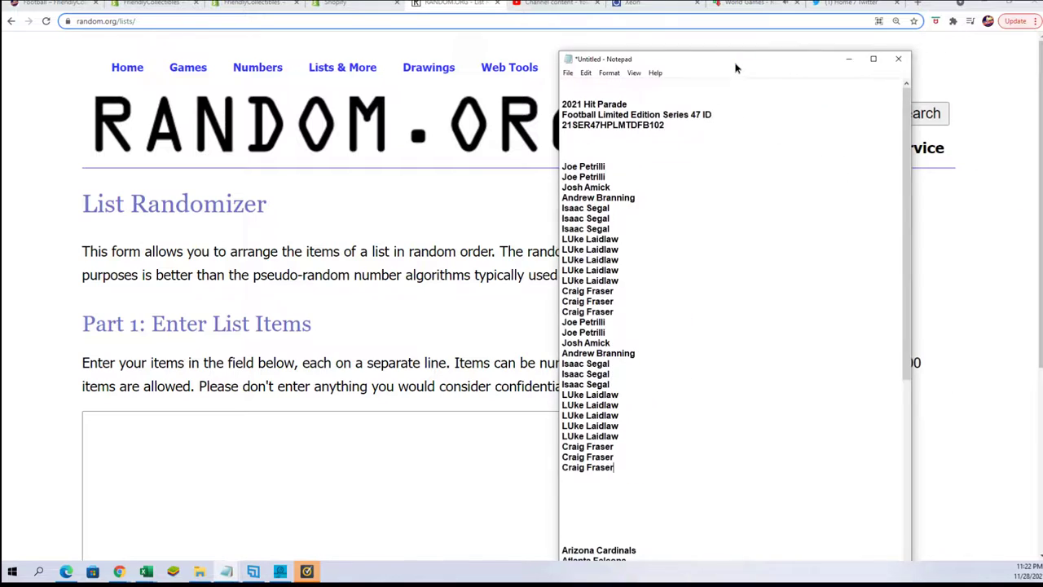
{"action": "left_click_drag", "start_coordinate": [634, 459], "coordinate": [565, 153]}
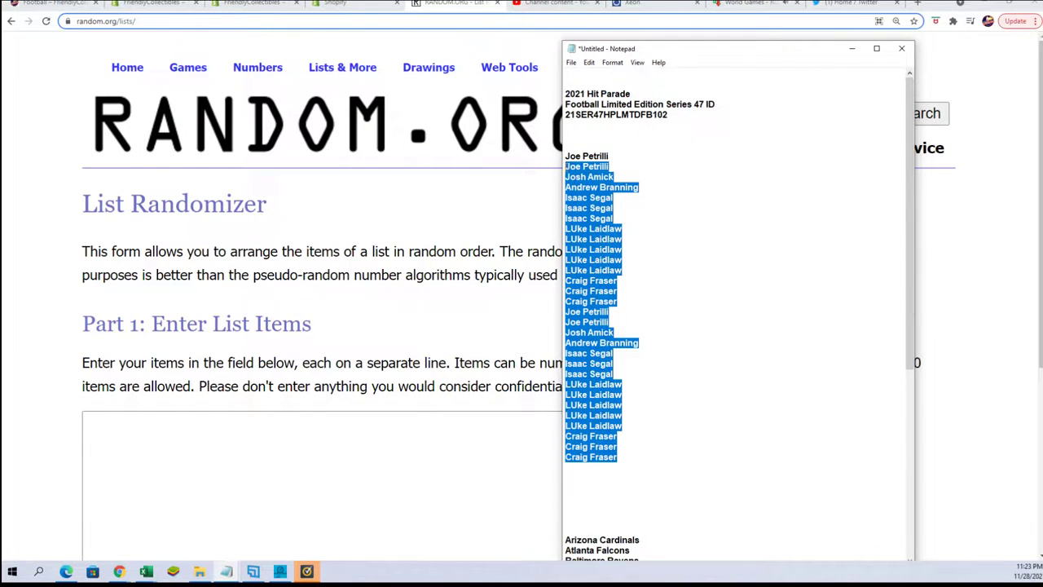
{"action": "right_click", "coordinate": [588, 209]}
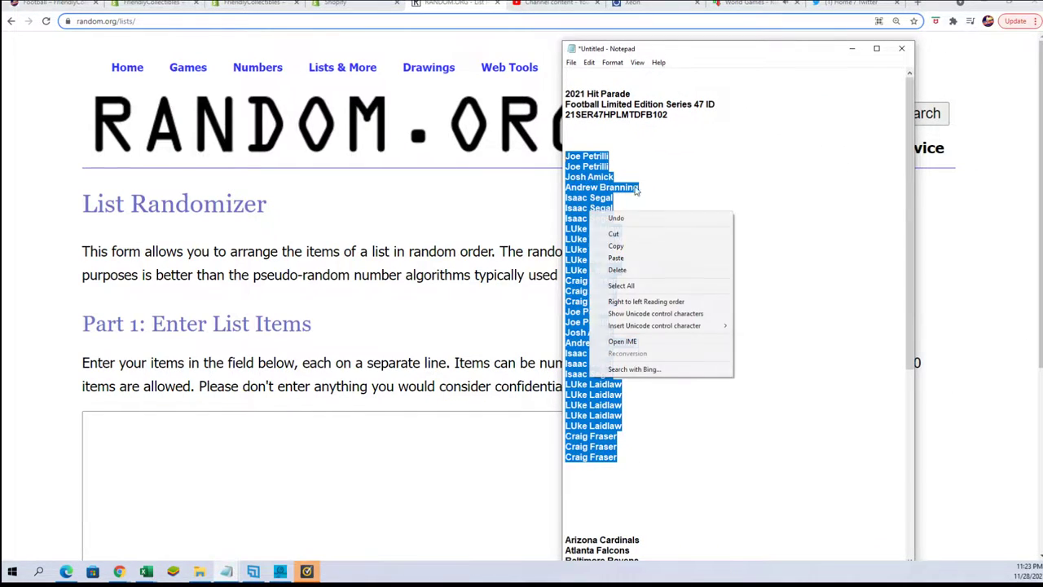
{"action": "left_click", "coordinate": [616, 245]}
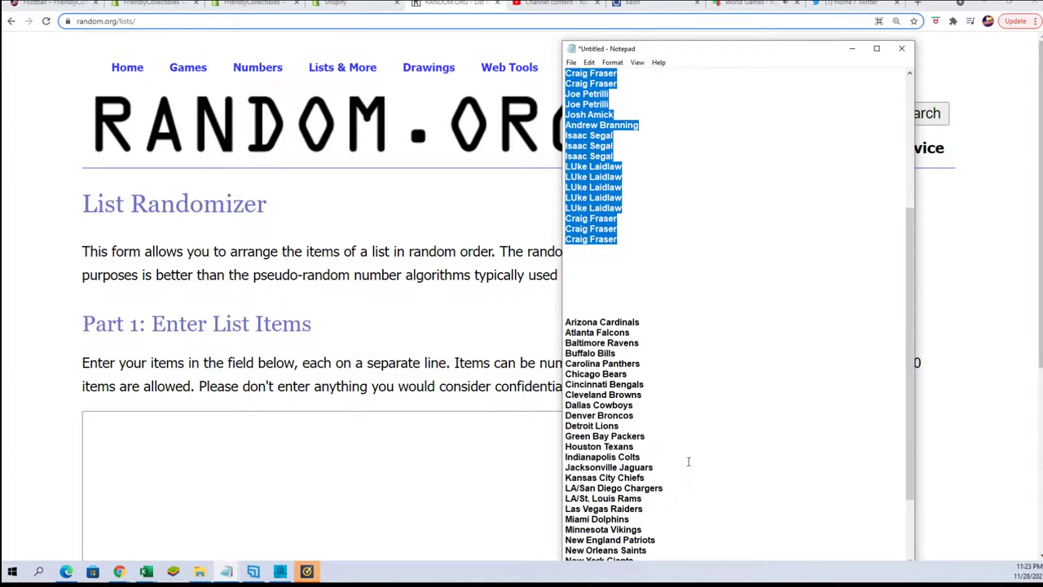
Step: Paste the copied owner names into the randomizer's list box
{"action": "left_click", "coordinate": [124, 437]}
{"action": "right_click", "coordinate": [125, 437]}
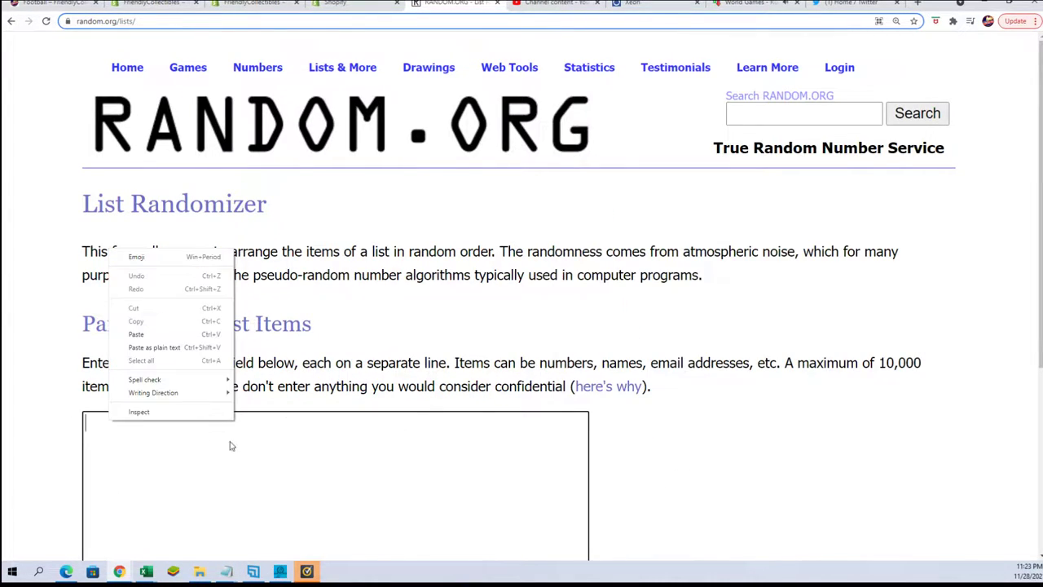
{"action": "left_click", "coordinate": [135, 336]}
{"action": "scroll", "coordinate": [599, 458], "scroll_direction": "down", "scroll_amount": 3}
Step: Randomize the owner names and confirm the result holds 30 items
{"action": "left_click", "coordinate": [126, 430]}
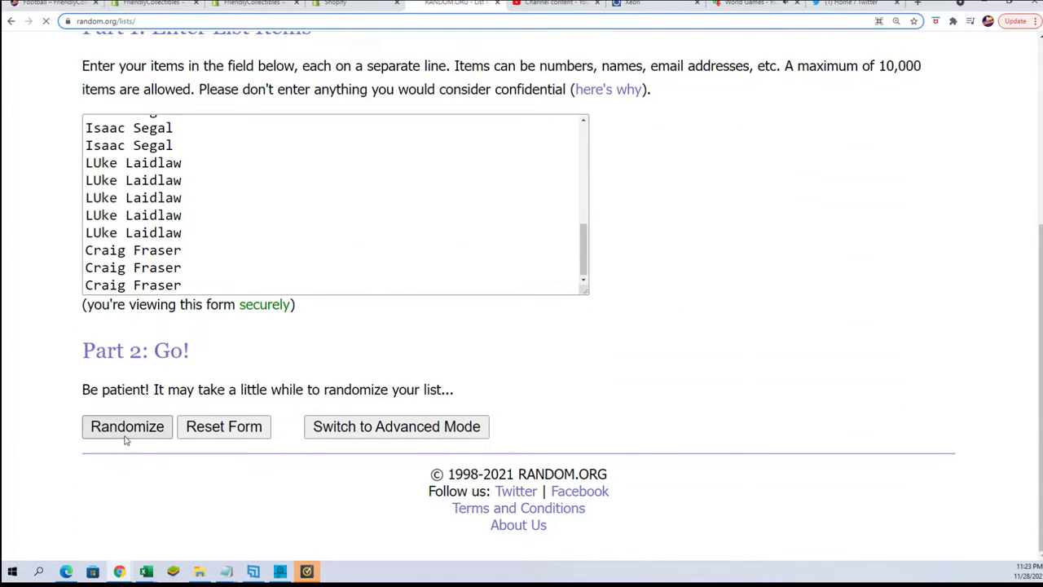
{"action": "scroll", "coordinate": [176, 204], "scroll_direction": "down", "scroll_amount": 5}
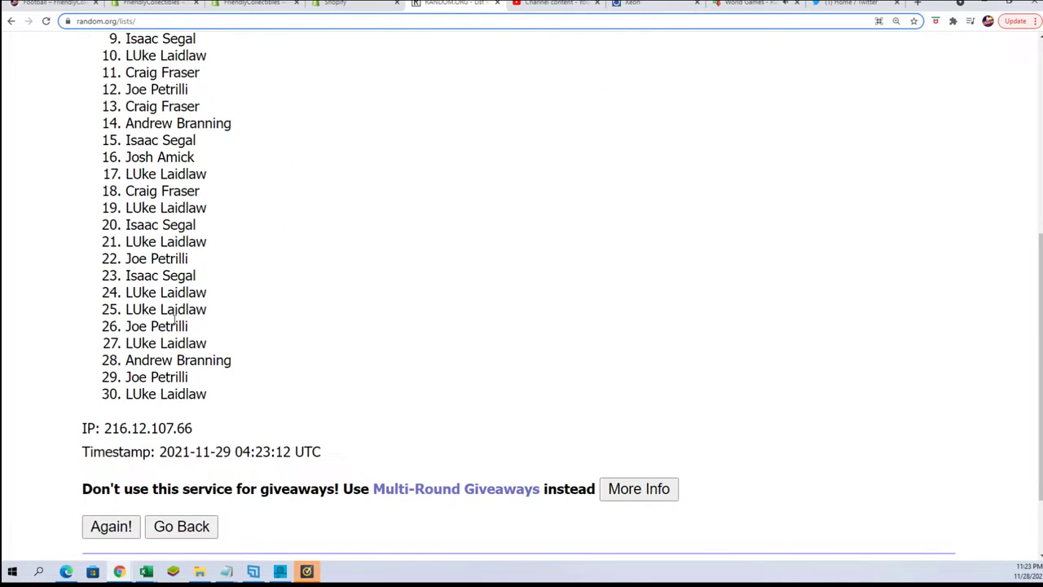
{"action": "scroll", "coordinate": [179, 244], "scroll_direction": "up", "scroll_amount": 4}
{"action": "double_click", "coordinate": [157, 196]}
{"action": "scroll", "coordinate": [256, 343], "scroll_direction": "down", "scroll_amount": 1}
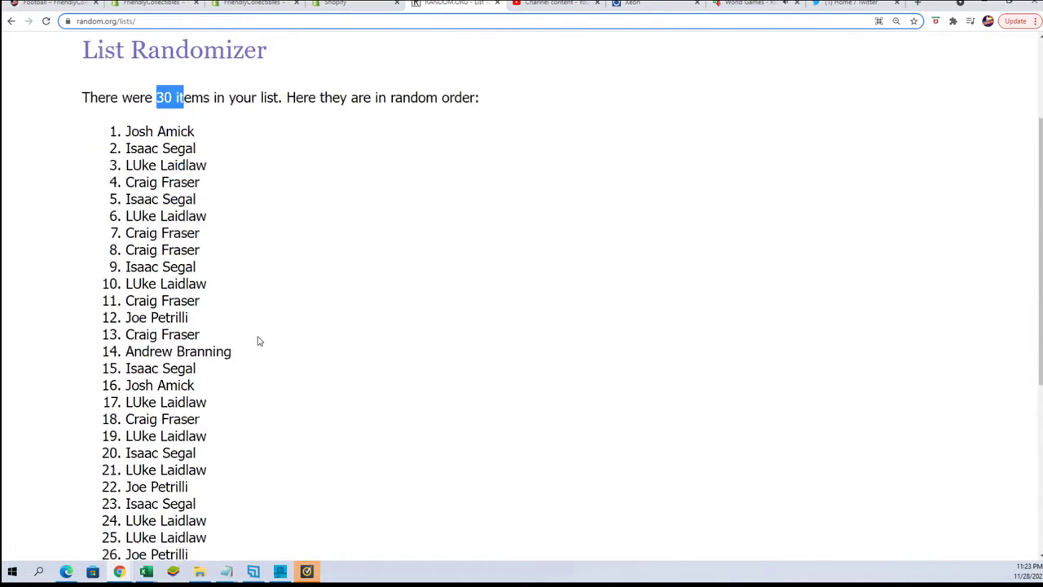
{"action": "scroll", "coordinate": [244, 383], "scroll_direction": "down", "scroll_amount": 3}
{"action": "scroll", "coordinate": [229, 414], "scroll_direction": "up", "scroll_amount": 1}
{"action": "scroll", "coordinate": [253, 383], "scroll_direction": "up", "scroll_amount": 2}
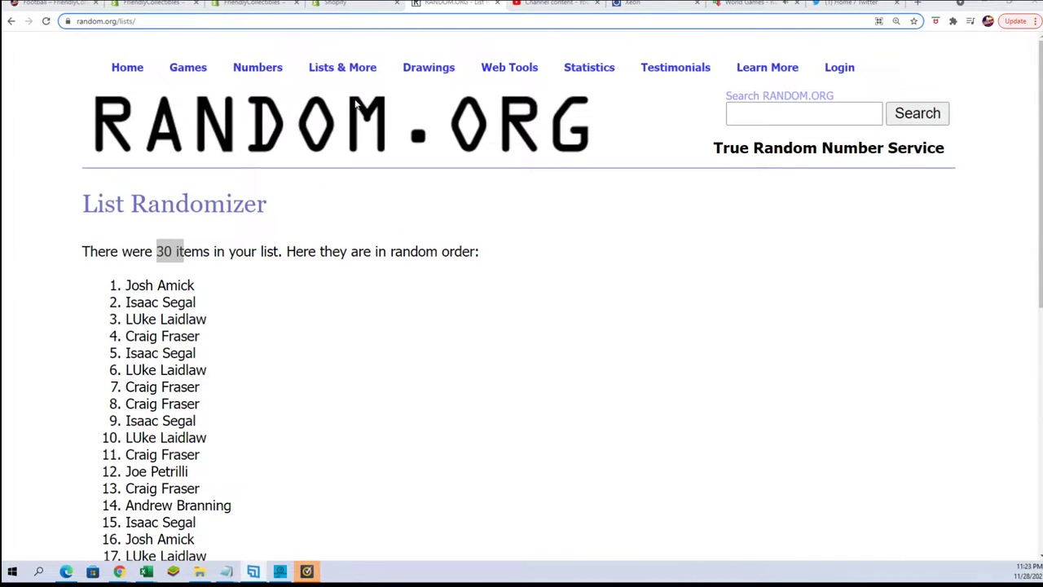
Step: Reload a blank List Randomizer and select the updated owner list in Notepad
{"action": "left_click", "coordinate": [346, 92]}
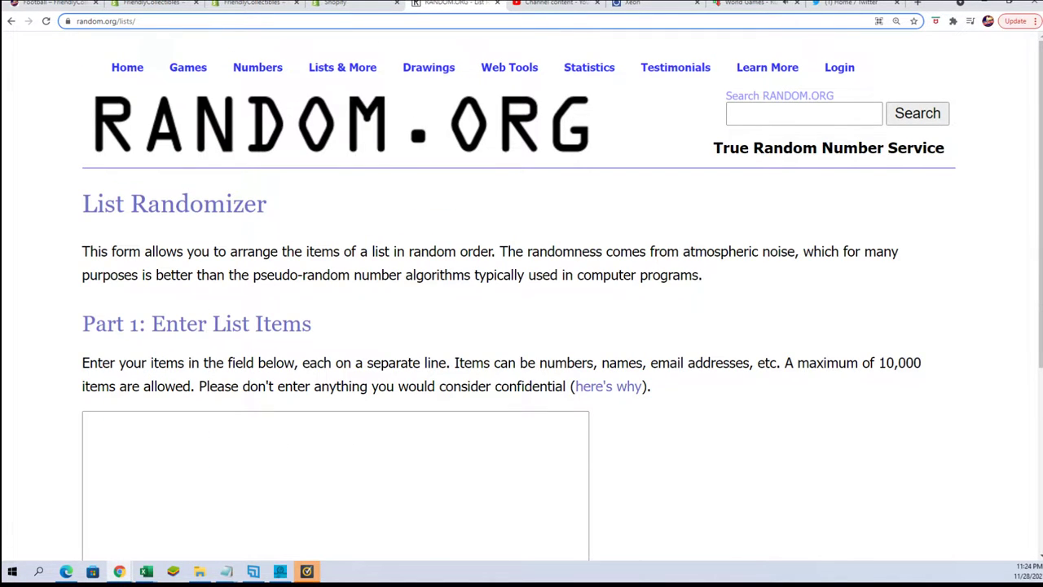
{"action": "left_click_drag", "start_coordinate": [855, 130], "coordinate": [644, 91]}
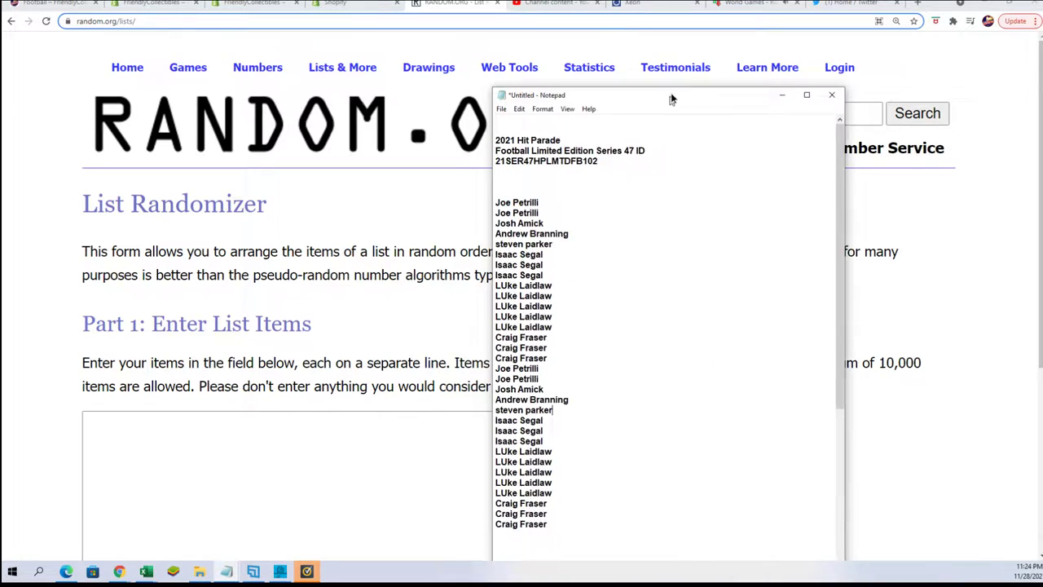
{"action": "left_click_drag", "start_coordinate": [574, 519], "coordinate": [496, 197]}
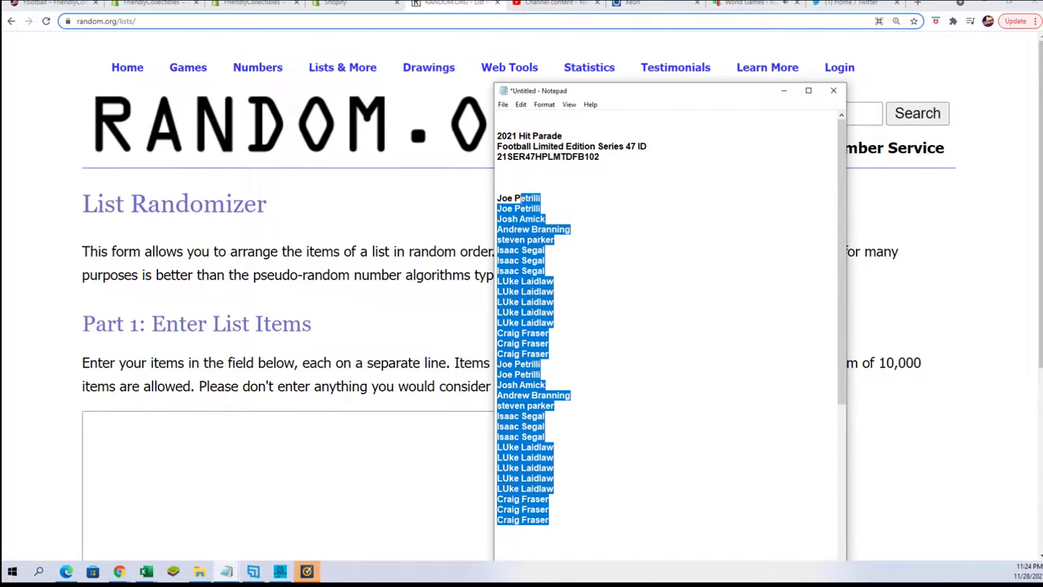
{"action": "right_click", "coordinate": [518, 261]}
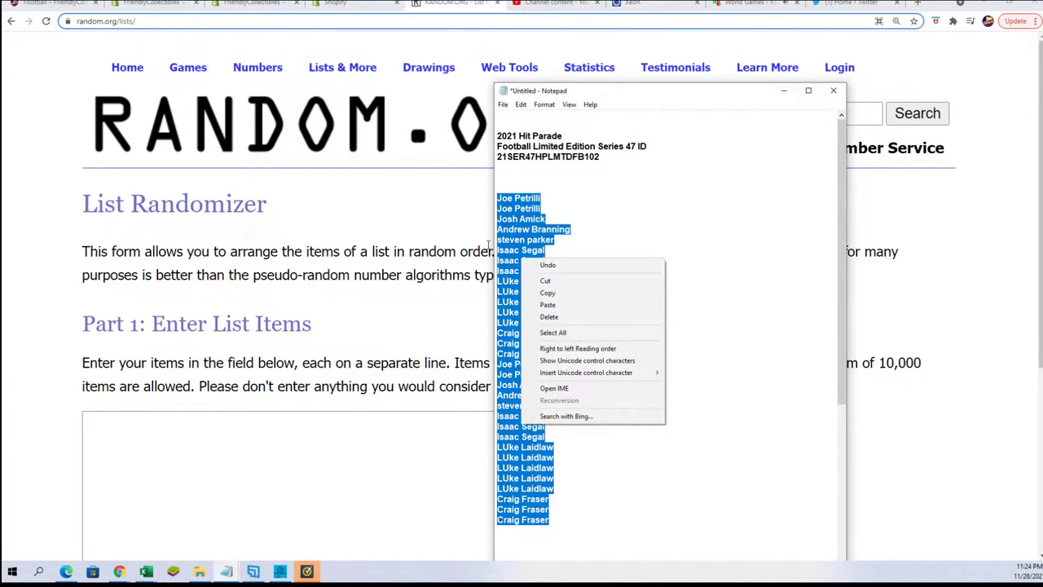
Step: Copy the 32 owner names, paste them into the randomizer and randomize them
{"action": "left_click", "coordinate": [546, 295]}
{"action": "left_click", "coordinate": [105, 437]}
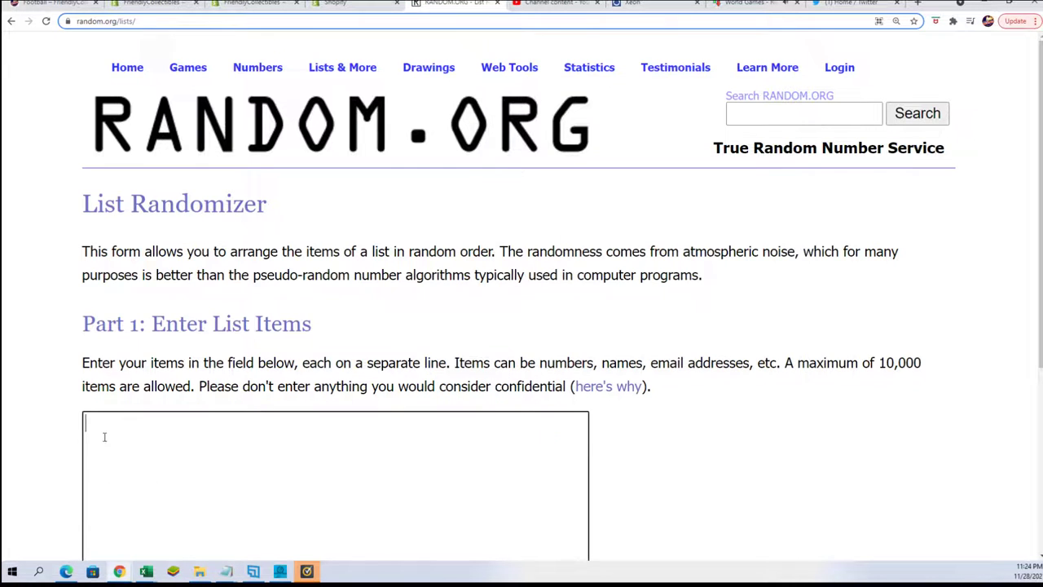
{"action": "right_click", "coordinate": [104, 437]}
{"action": "left_click", "coordinate": [157, 349]}
{"action": "scroll", "coordinate": [75, 447], "scroll_direction": "down", "scroll_amount": 3}
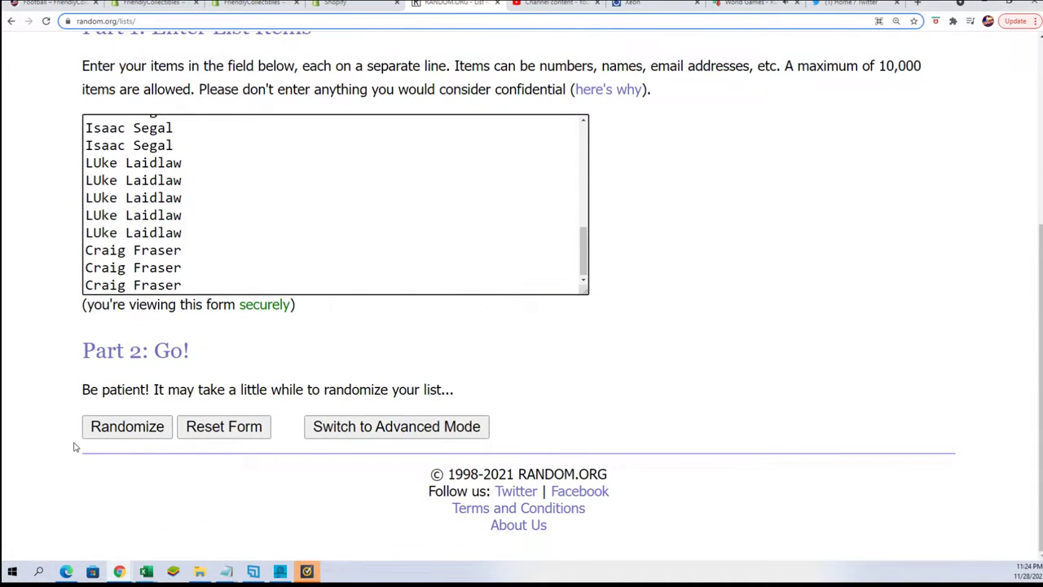
{"action": "left_click", "coordinate": [131, 432]}
Step: Reshuffle the owner list six more times with Again!
{"action": "scroll", "coordinate": [114, 391], "scroll_direction": "down", "scroll_amount": 5}
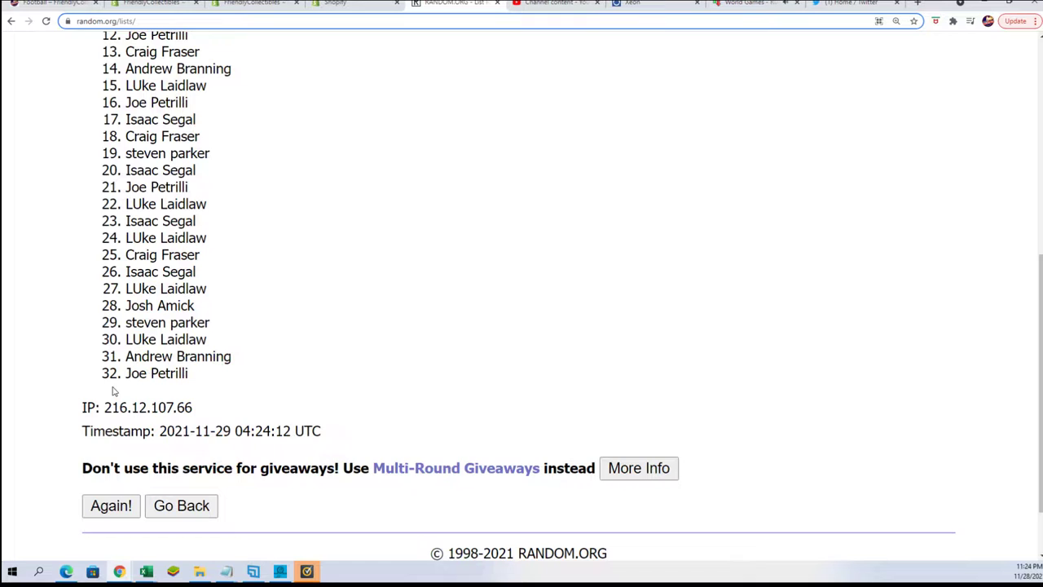
{"action": "left_click", "coordinate": [106, 506]}
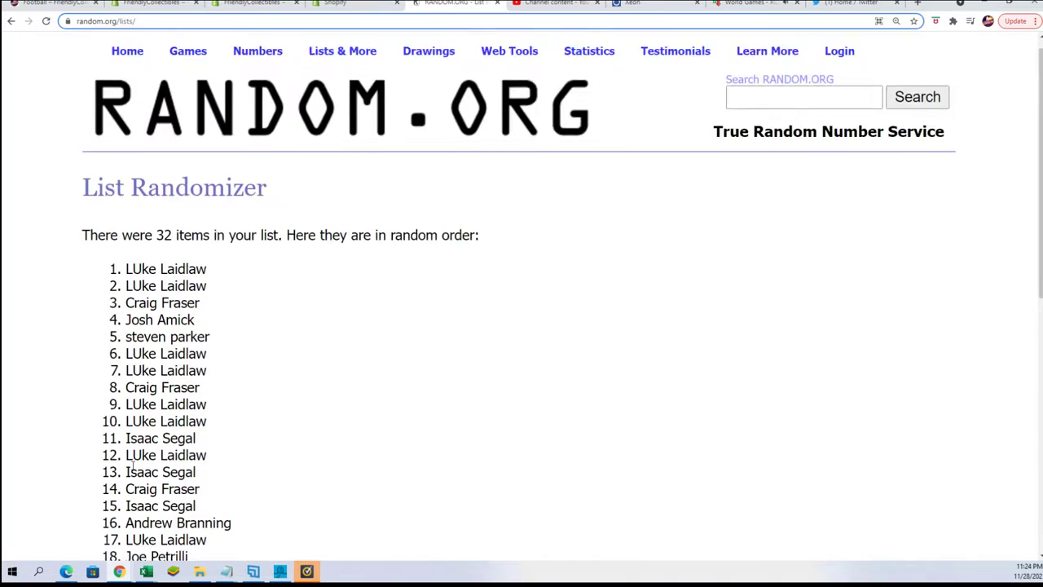
{"action": "scroll", "coordinate": [118, 481], "scroll_direction": "down", "scroll_amount": 5}
{"action": "left_click", "coordinate": [114, 435]}
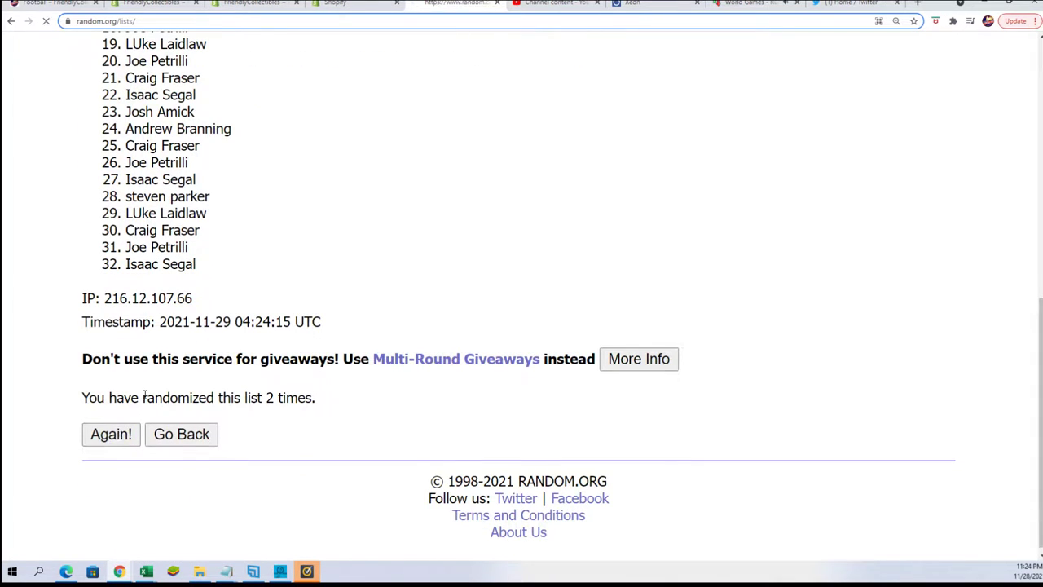
{"action": "scroll", "coordinate": [131, 428], "scroll_direction": "down", "scroll_amount": 1}
{"action": "scroll", "coordinate": [114, 440], "scroll_direction": "down", "scroll_amount": 2}
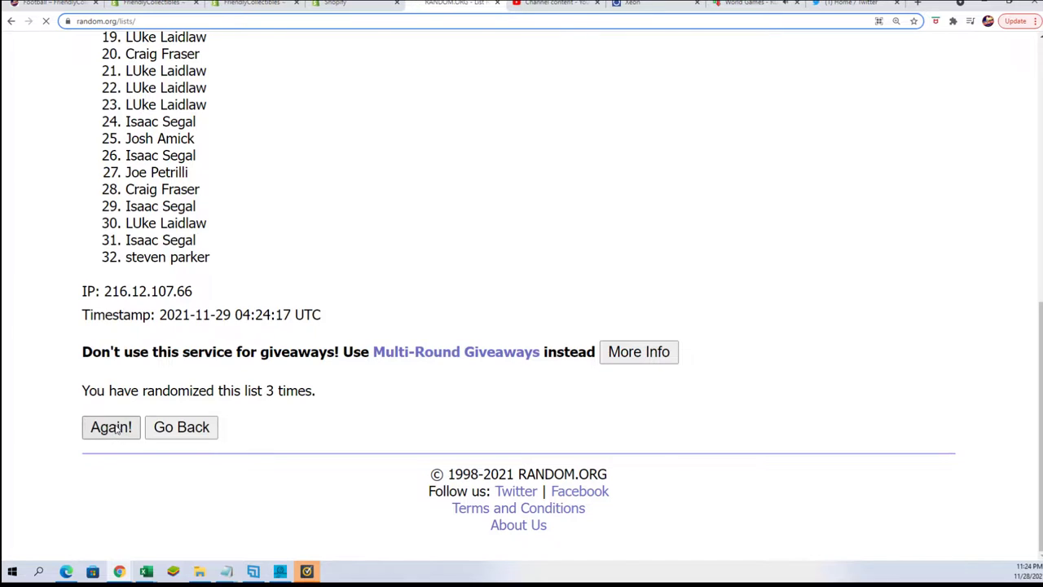
{"action": "left_click", "coordinate": [109, 426]}
{"action": "scroll", "coordinate": [135, 387], "scroll_direction": "down", "scroll_amount": 5}
{"action": "left_click", "coordinate": [111, 540]}
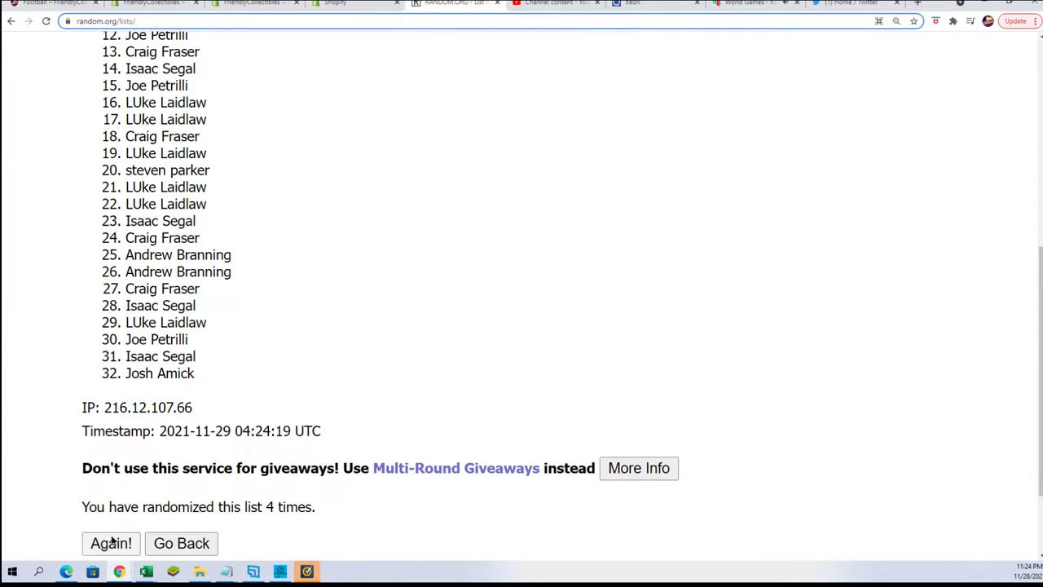
{"action": "scroll", "coordinate": [317, 323], "scroll_direction": "down", "scroll_amount": 3}
{"action": "scroll", "coordinate": [181, 349], "scroll_direction": "down", "scroll_amount": 2}
{"action": "left_click", "coordinate": [119, 428]}
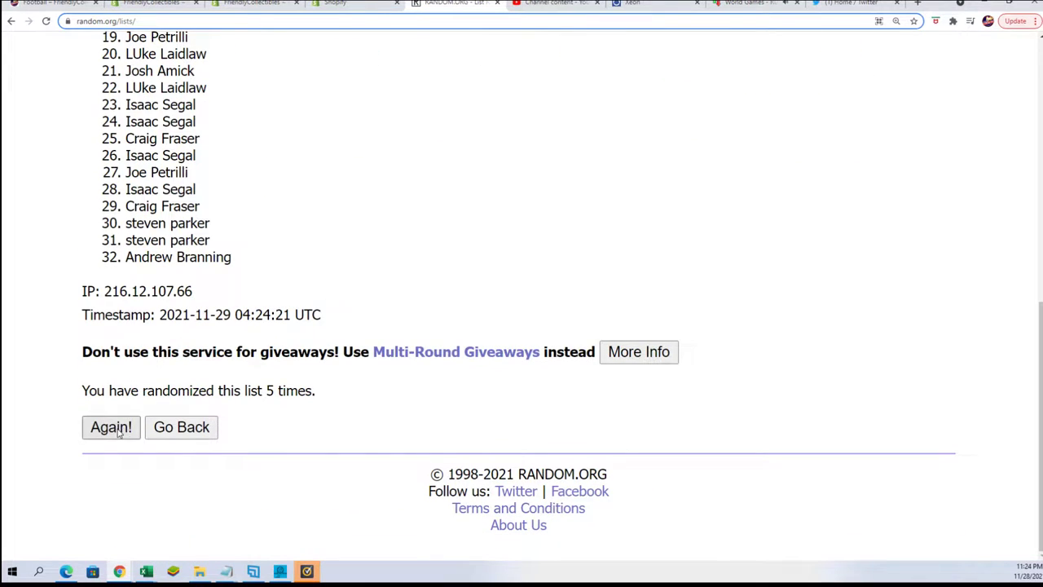
{"action": "scroll", "coordinate": [351, 326], "scroll_direction": "down", "scroll_amount": 6}
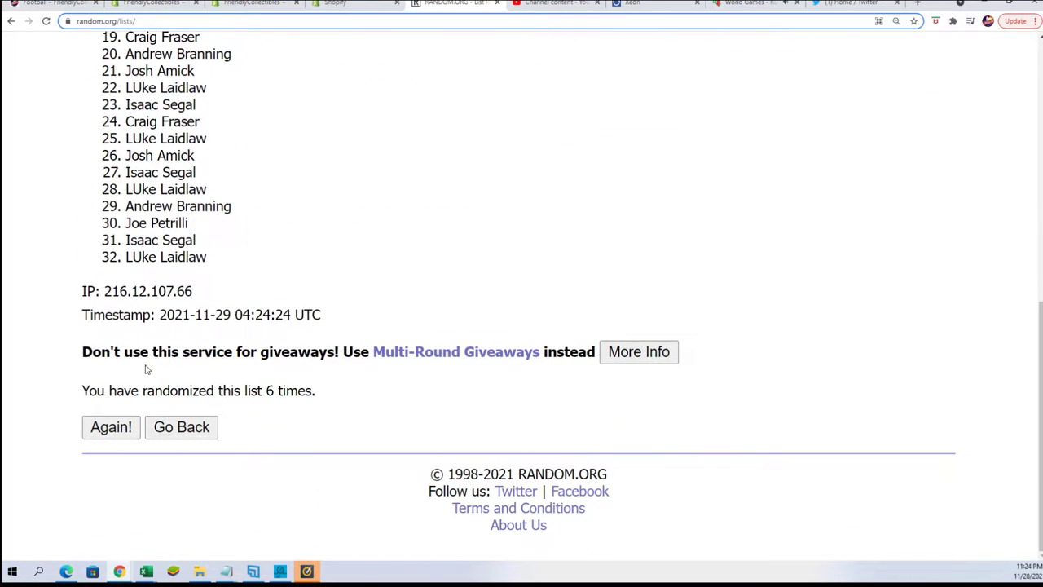
{"action": "left_click", "coordinate": [118, 429]}
{"action": "scroll", "coordinate": [405, 208], "scroll_direction": "down", "scroll_amount": 1}
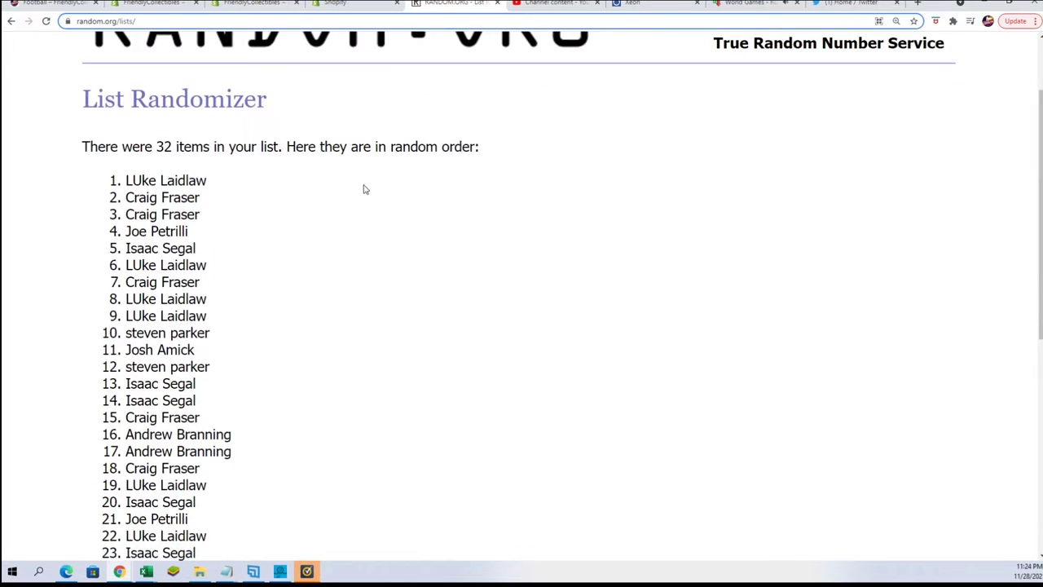
Step: Copy the 32 shuffled owner names from the randomizer results
{"action": "left_click_drag", "start_coordinate": [109, 170], "coordinate": [220, 436]}
{"action": "right_click", "coordinate": [177, 403]}
{"action": "left_click", "coordinate": [195, 410]}
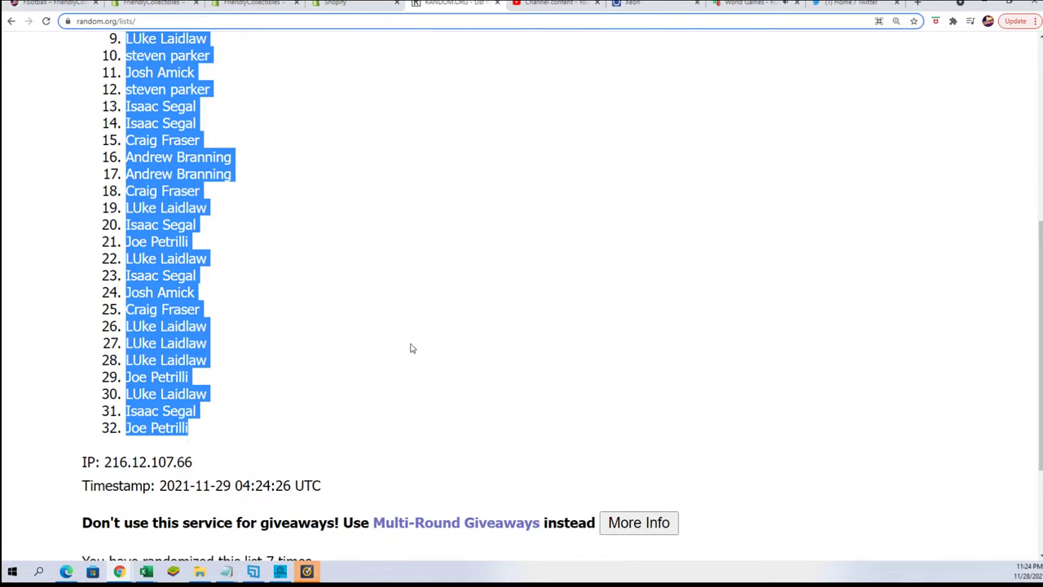
{"action": "scroll", "coordinate": [350, 318], "scroll_direction": "down", "scroll_amount": 2}
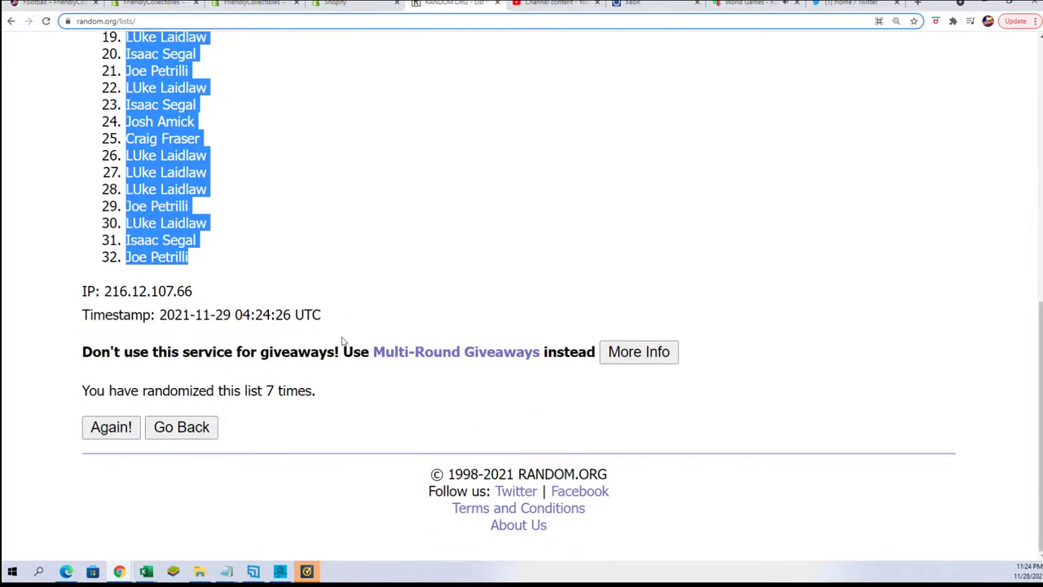
Step: Bring up the Alpha NFL workbook and position it beside the browser
{"action": "scroll", "coordinate": [321, 470], "scroll_direction": "up", "scroll_amount": 3}
{"action": "scroll", "coordinate": [326, 440], "scroll_direction": "up", "scroll_amount": 1}
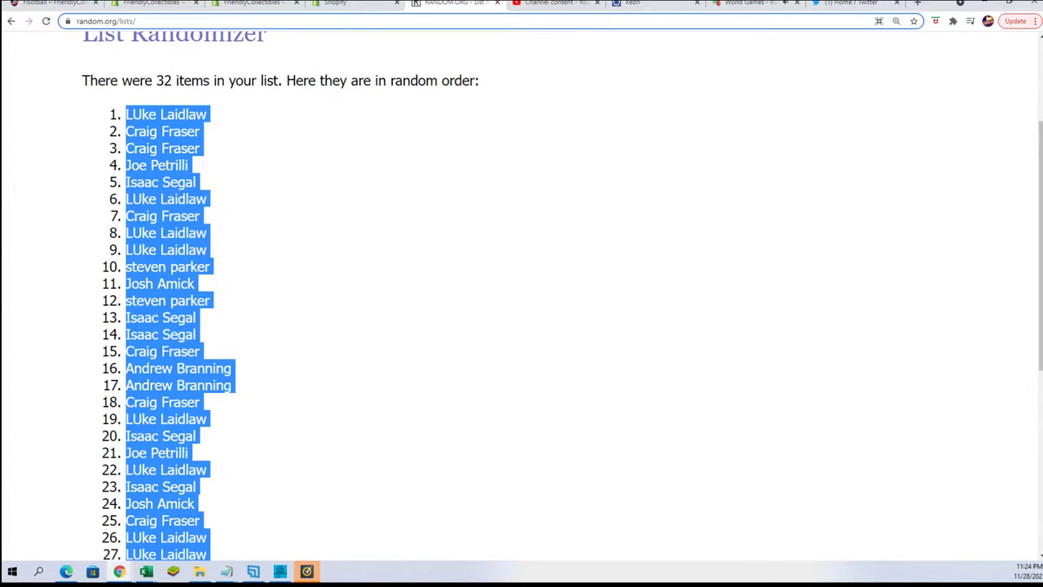
{"action": "left_click", "coordinate": [146, 571]}
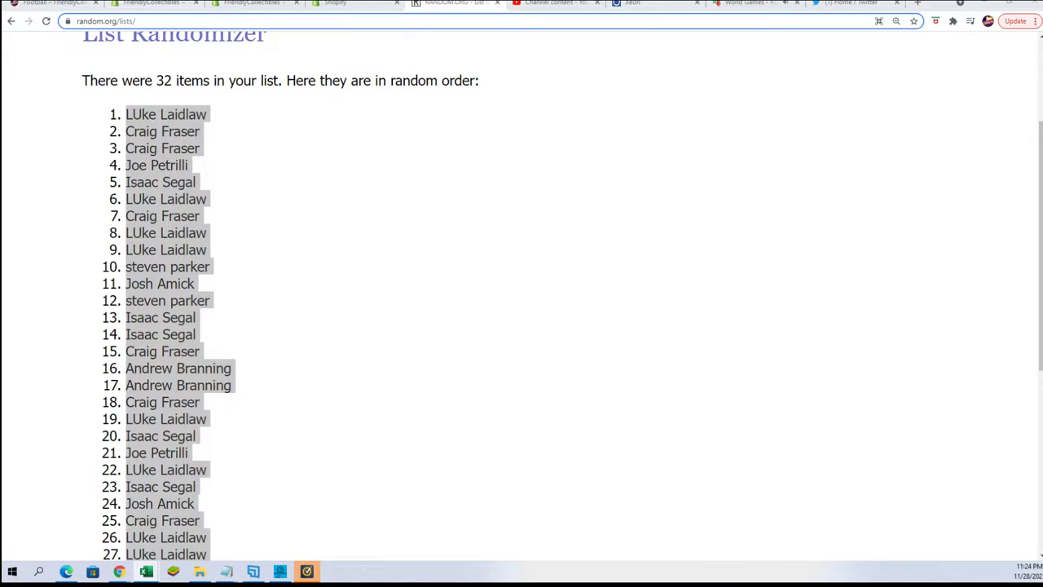
{"action": "left_click_drag", "start_coordinate": [743, 185], "coordinate": [477, 0]}
Step: Paste the shuffled owner names as plain text into column A starting at A2
{"action": "left_click", "coordinate": [347, 133]}
{"action": "right_click", "coordinate": [351, 132]}
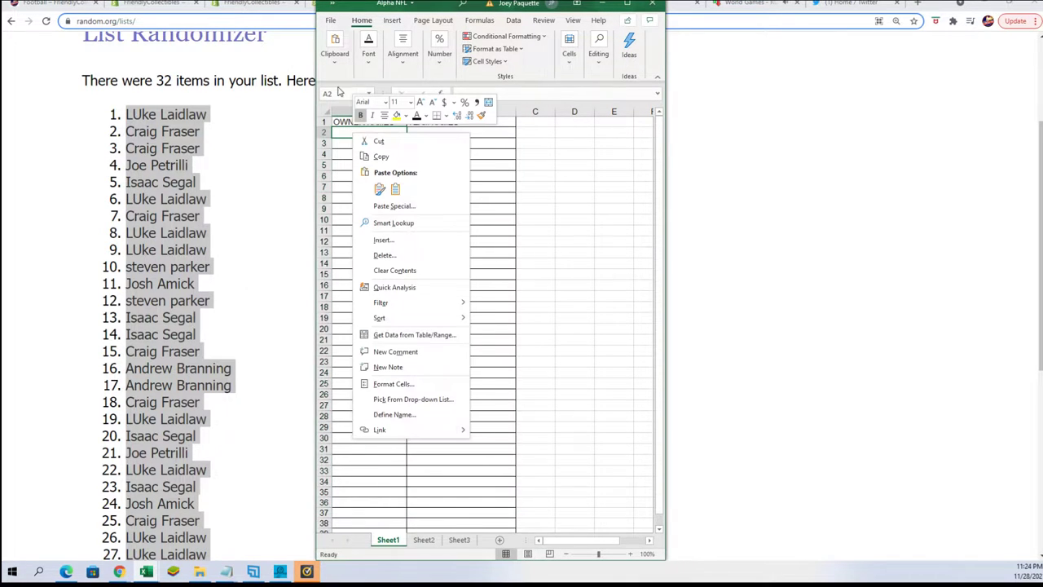
{"action": "left_click", "coordinate": [394, 205]}
{"action": "left_click", "coordinate": [291, 150]}
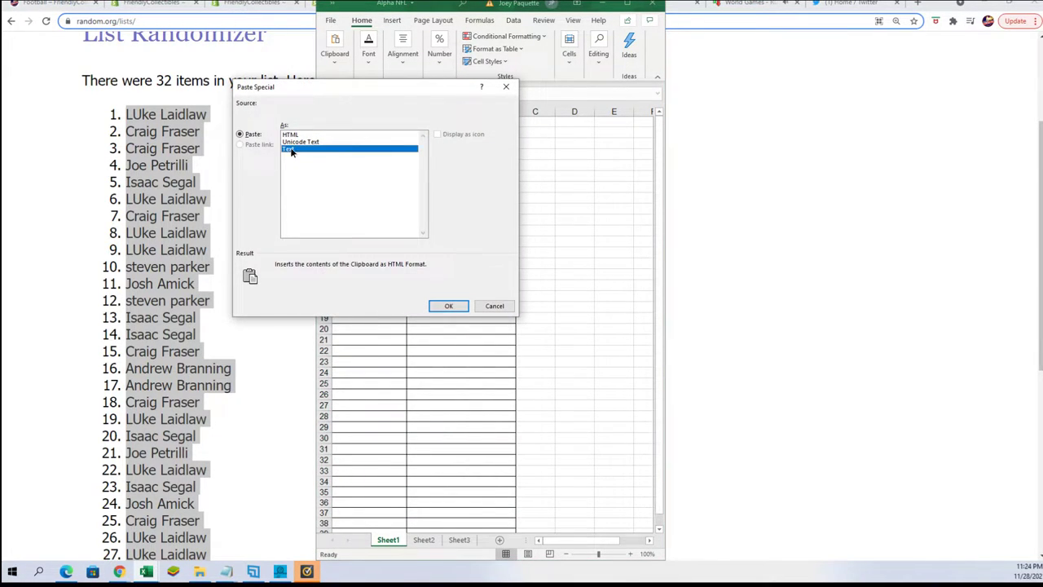
{"action": "left_click", "coordinate": [441, 307]}
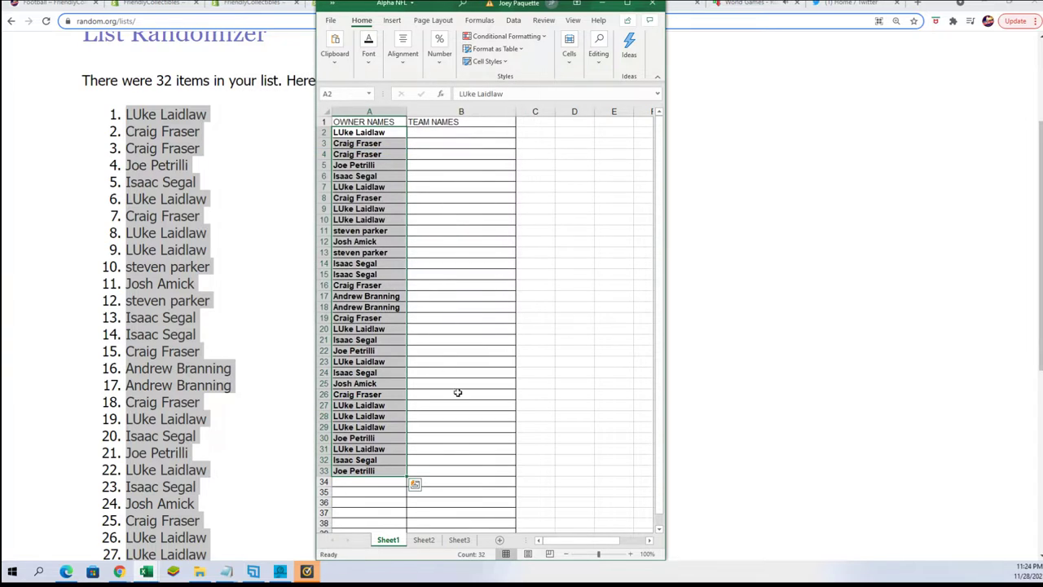
Step: Zoom the sheet slightly, select B2 and move Excel to the right side
{"action": "left_click", "coordinate": [630, 553]}
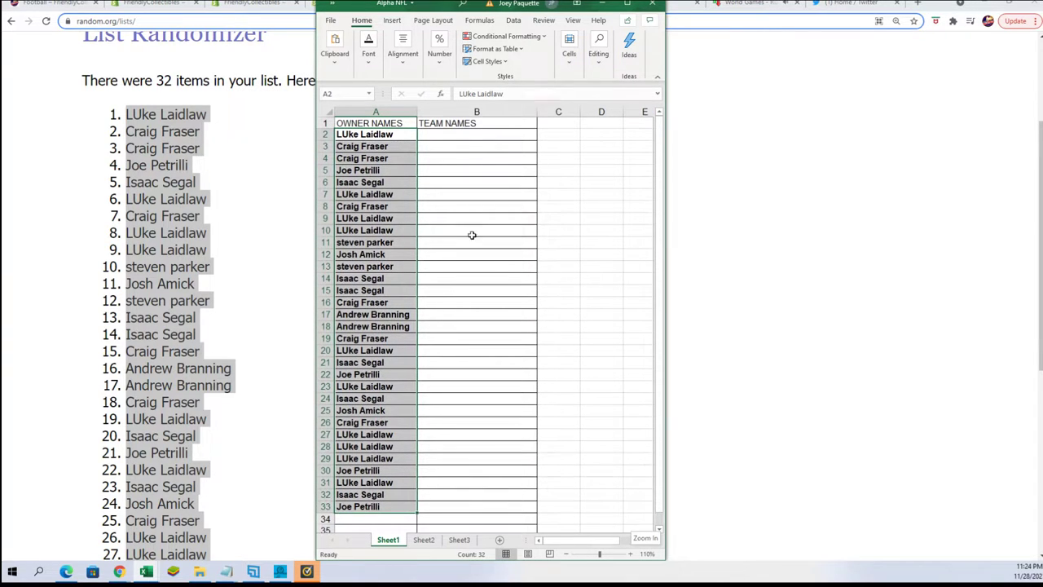
{"action": "left_click", "coordinate": [434, 136]}
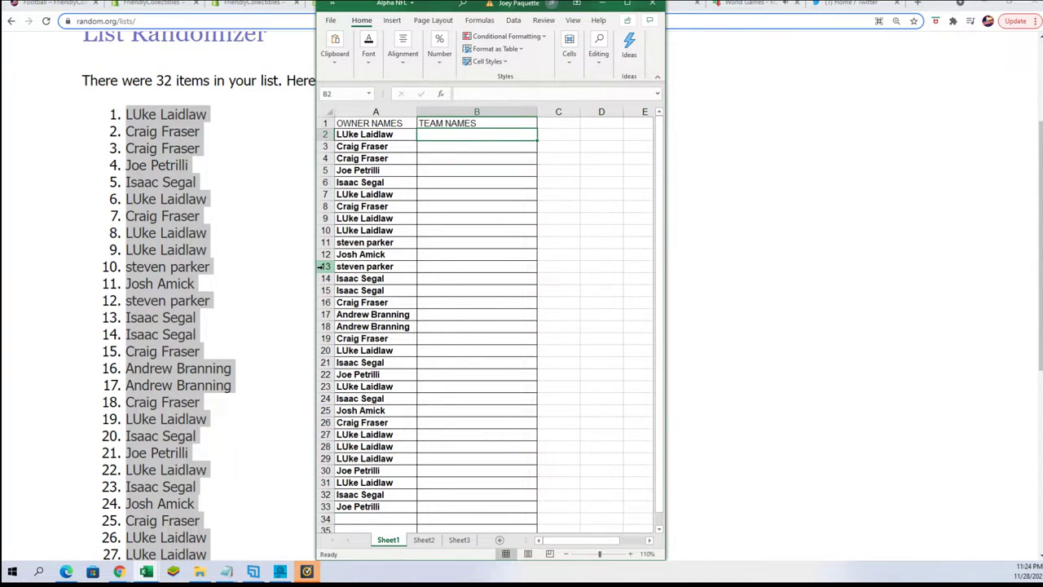
{"action": "scroll", "coordinate": [263, 338], "scroll_direction": "down", "scroll_amount": 1}
{"action": "scroll", "coordinate": [248, 368], "scroll_direction": "down", "scroll_amount": 1}
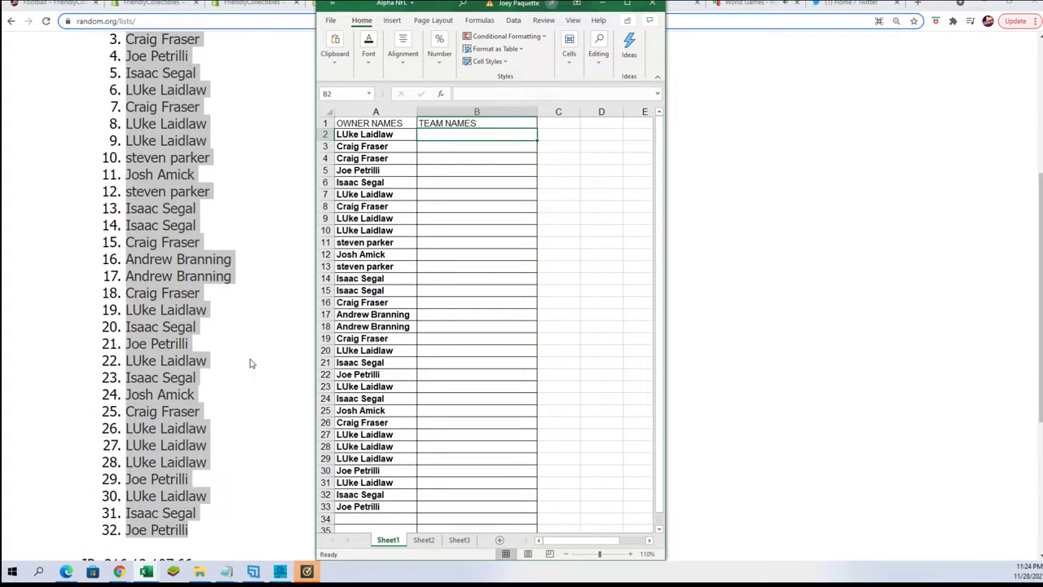
{"action": "scroll", "coordinate": [253, 360], "scroll_direction": "up", "scroll_amount": 1}
{"action": "scroll", "coordinate": [252, 361], "scroll_direction": "up", "scroll_amount": 2}
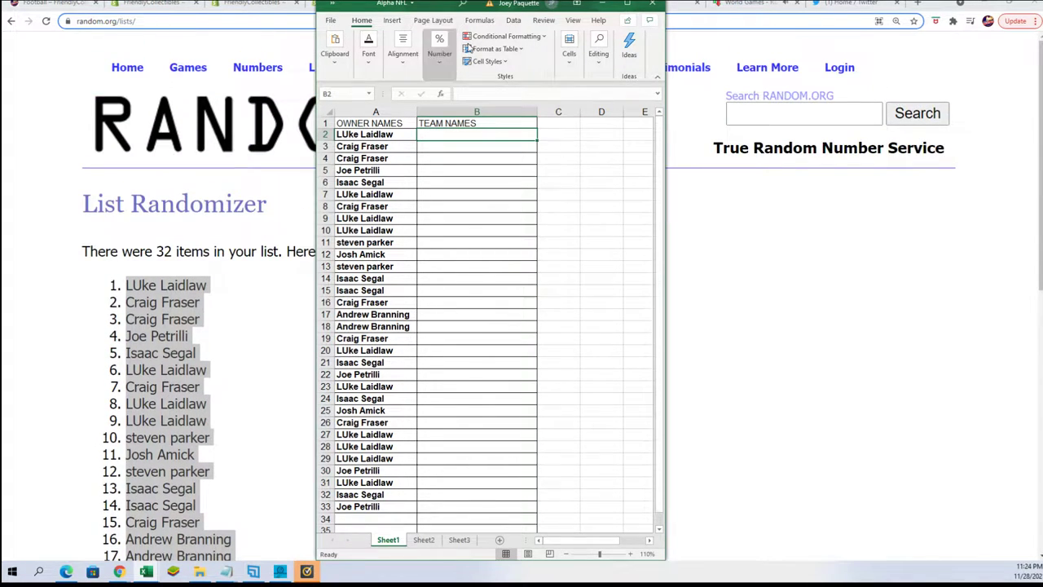
{"action": "left_click_drag", "start_coordinate": [447, 4], "coordinate": [754, 3]}
Step: Switch to the Notepad notes and expand them to show the NFL team list
{"action": "left_click", "coordinate": [350, 98]}
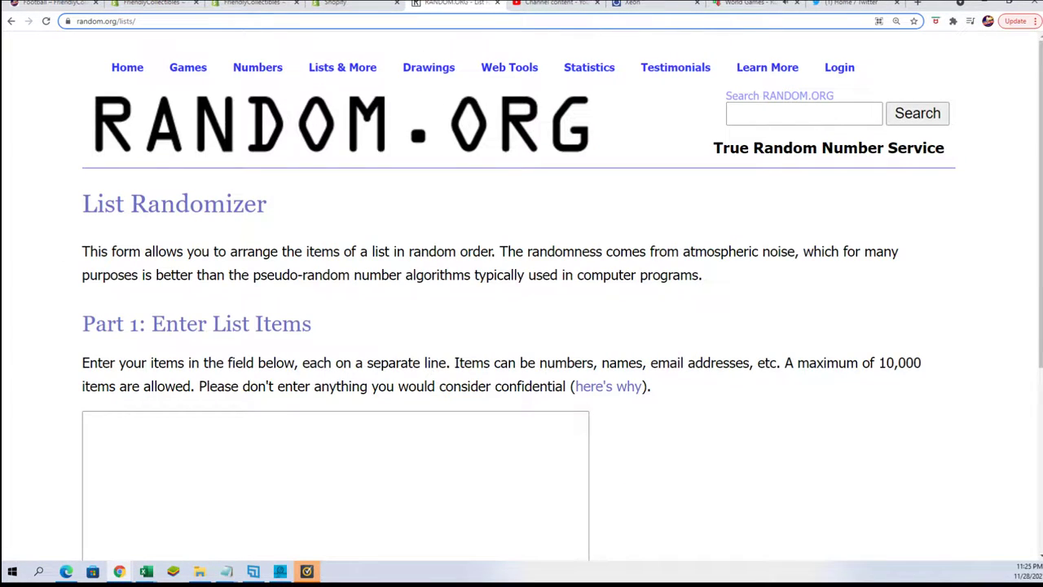
{"action": "key", "text": "alt+Tab"}
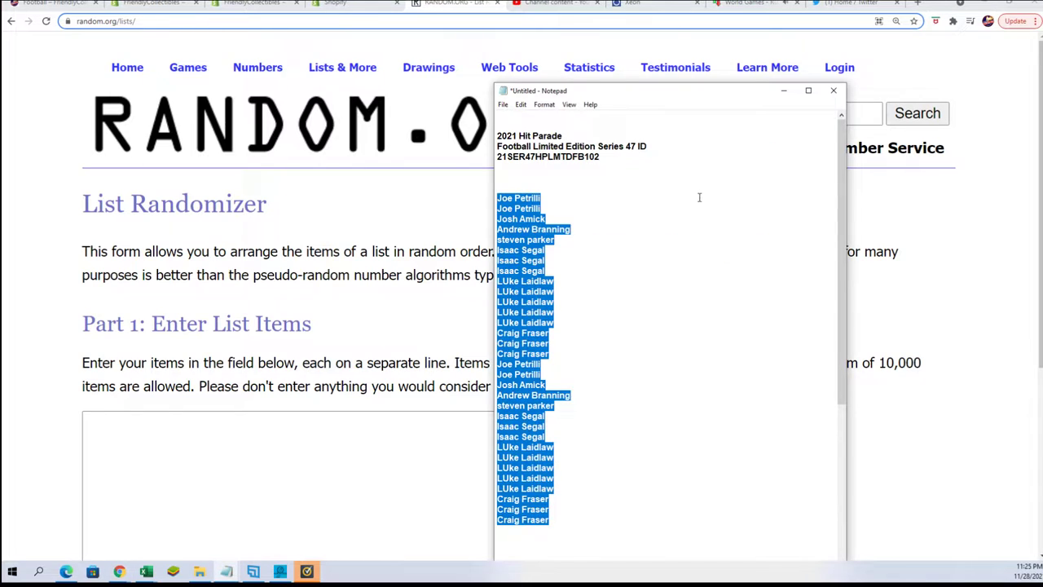
{"action": "scroll", "coordinate": [684, 212], "scroll_direction": "down", "scroll_amount": 2}
{"action": "scroll", "coordinate": [693, 370], "scroll_direction": "down", "scroll_amount": 9}
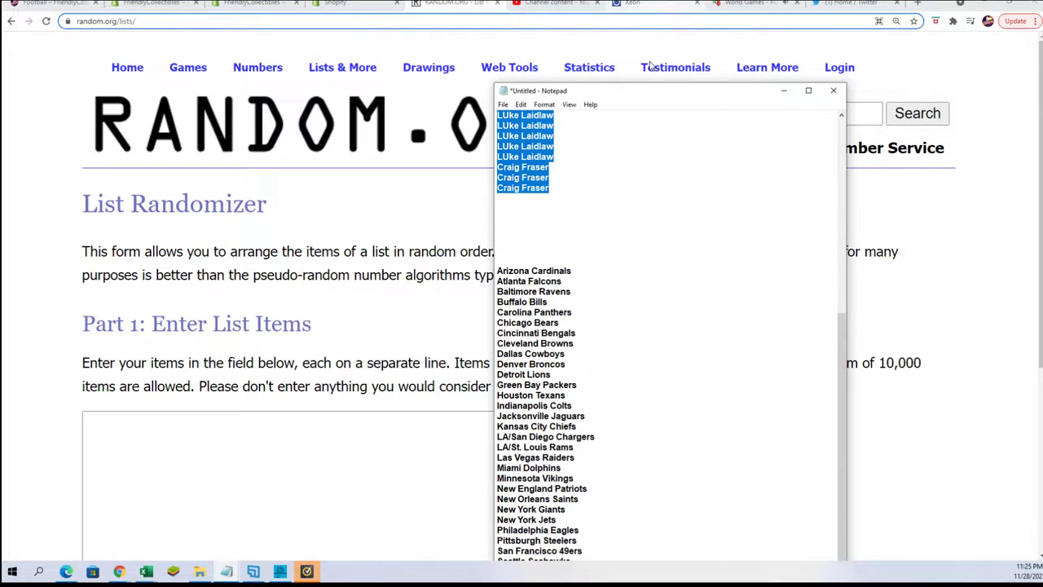
{"action": "double_click", "coordinate": [635, 84]}
{"action": "scroll", "coordinate": [637, 255], "scroll_direction": "down", "scroll_amount": 2}
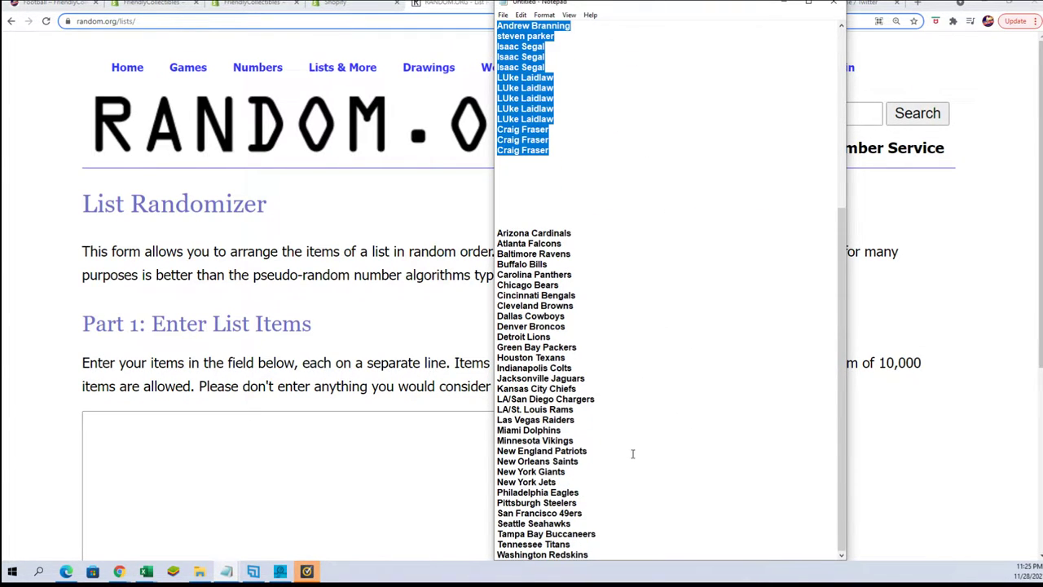
Step: Copy all NFL team names from Arizona Cardinals through Washington Redskins
{"action": "left_click_drag", "start_coordinate": [590, 554], "coordinate": [497, 233]}
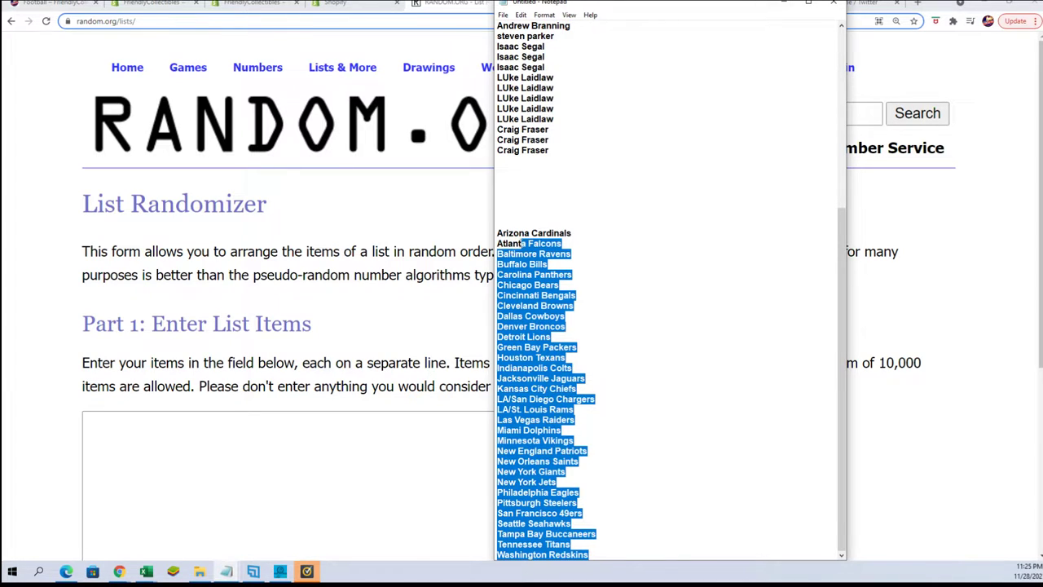
{"action": "right_click", "coordinate": [515, 250]}
{"action": "left_click", "coordinate": [510, 221]}
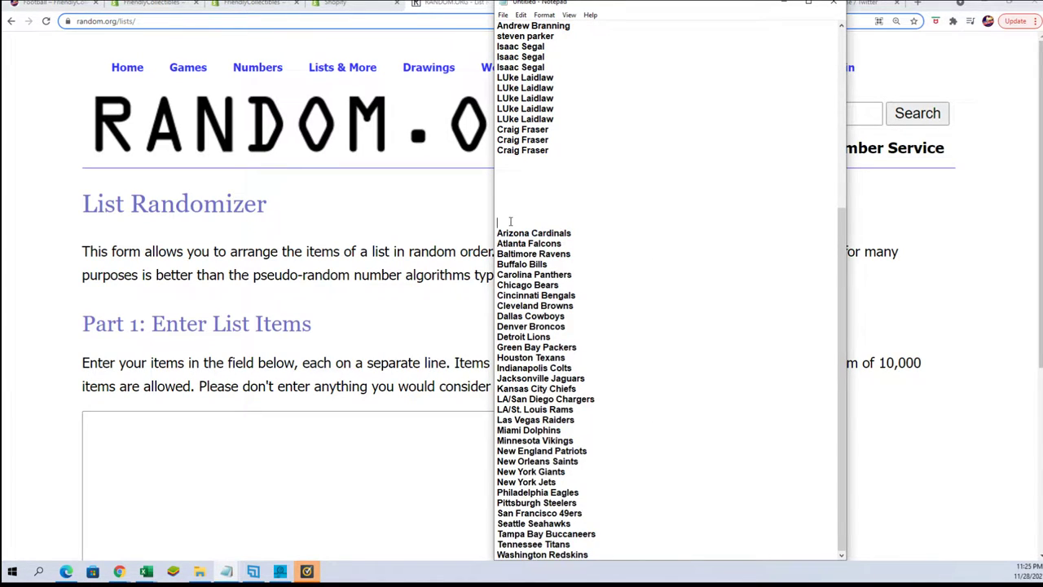
{"action": "left_click_drag", "start_coordinate": [499, 234], "coordinate": [585, 558]}
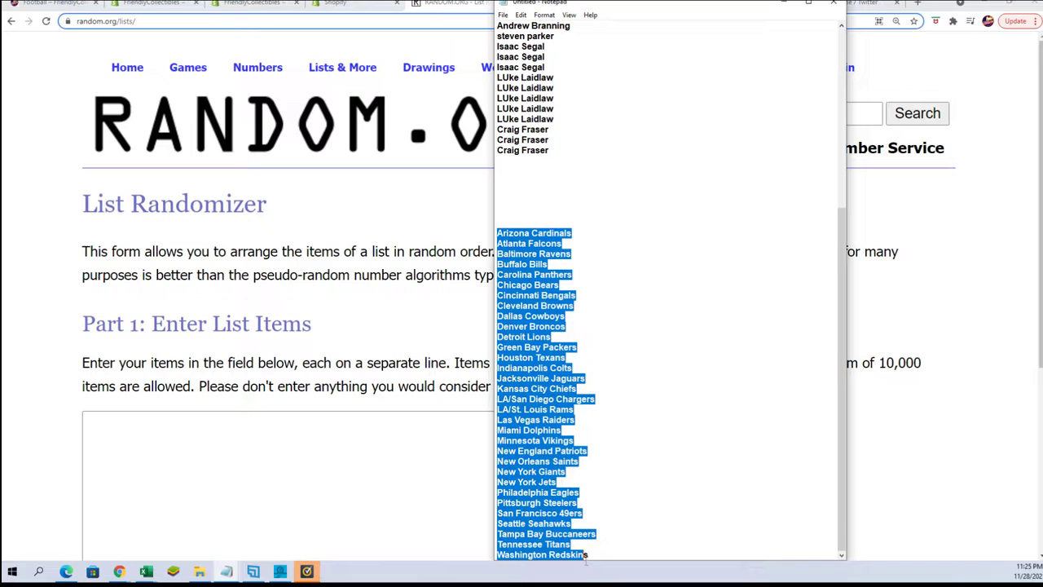
{"action": "right_click", "coordinate": [510, 450]}
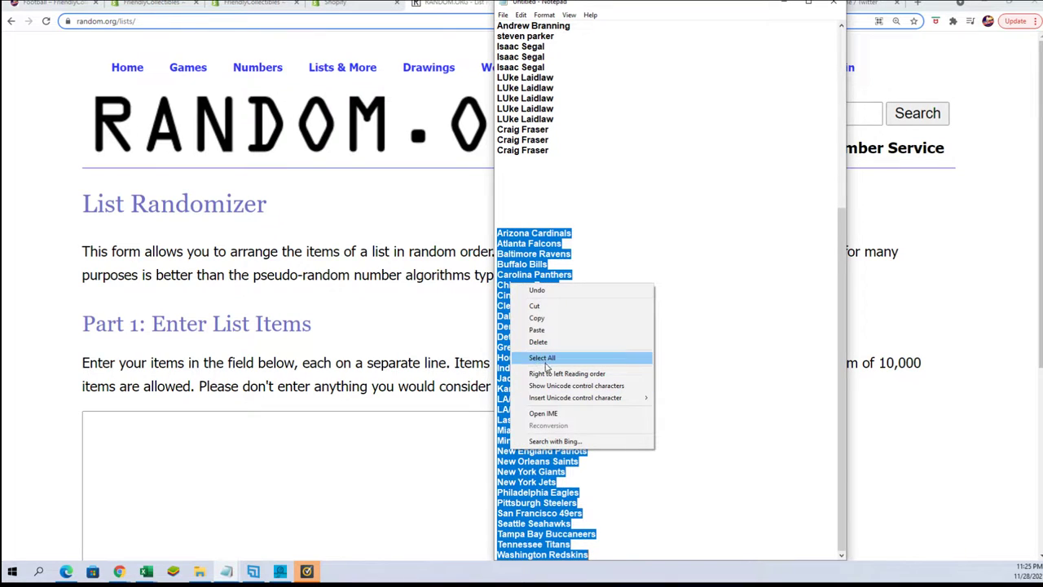
{"action": "left_click", "coordinate": [539, 319]}
{"action": "left_click", "coordinate": [93, 425]}
Step: Paste the 32 NFL team names into the randomizer and randomize them
{"action": "right_click", "coordinate": [93, 424]}
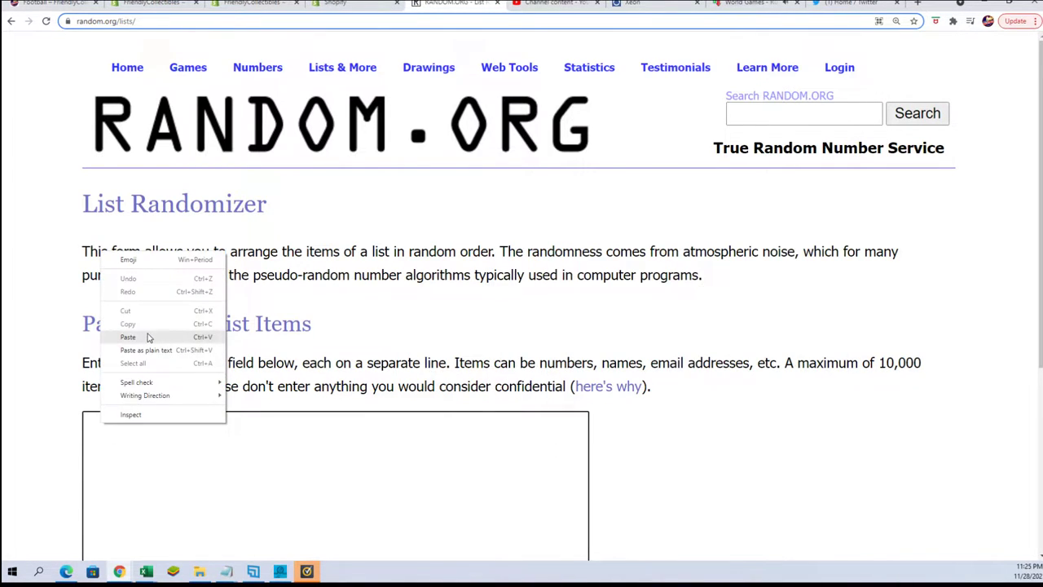
{"action": "left_click", "coordinate": [147, 338]}
{"action": "scroll", "coordinate": [164, 440], "scroll_direction": "down", "scroll_amount": 4}
{"action": "left_click", "coordinate": [112, 427]}
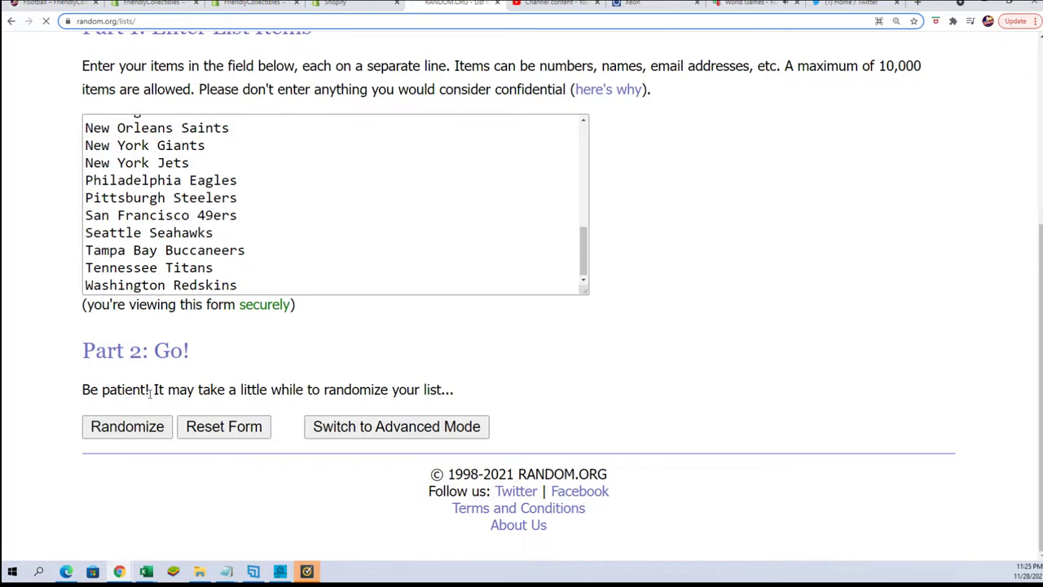
Step: Reshuffle the team list repeatedly with Again!
{"action": "scroll", "coordinate": [24, 461], "scroll_direction": "down", "scroll_amount": 6}
{"action": "left_click", "coordinate": [114, 429]}
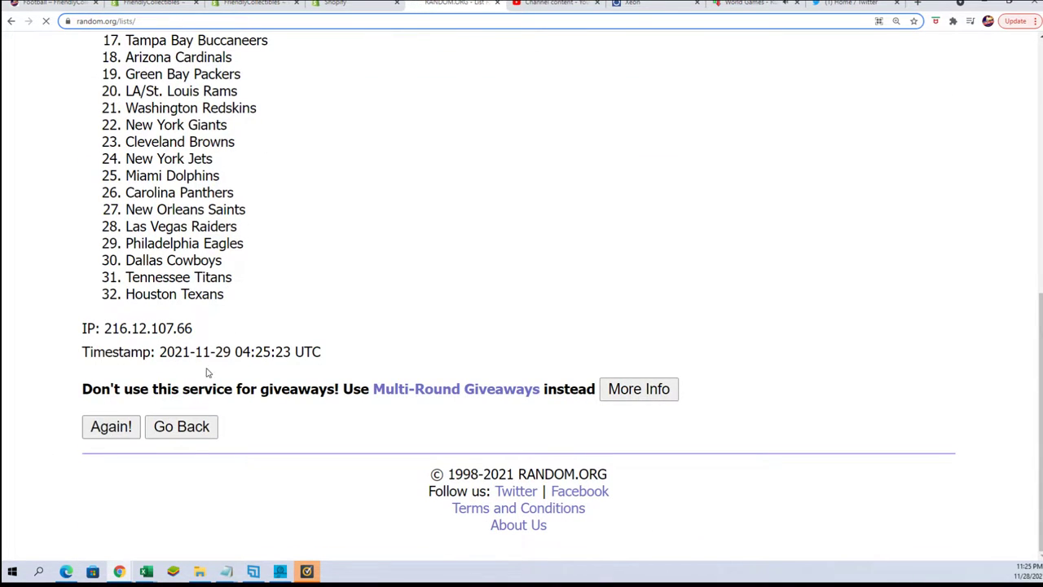
{"action": "scroll", "coordinate": [132, 436], "scroll_direction": "down", "scroll_amount": 6}
{"action": "left_click", "coordinate": [122, 434]}
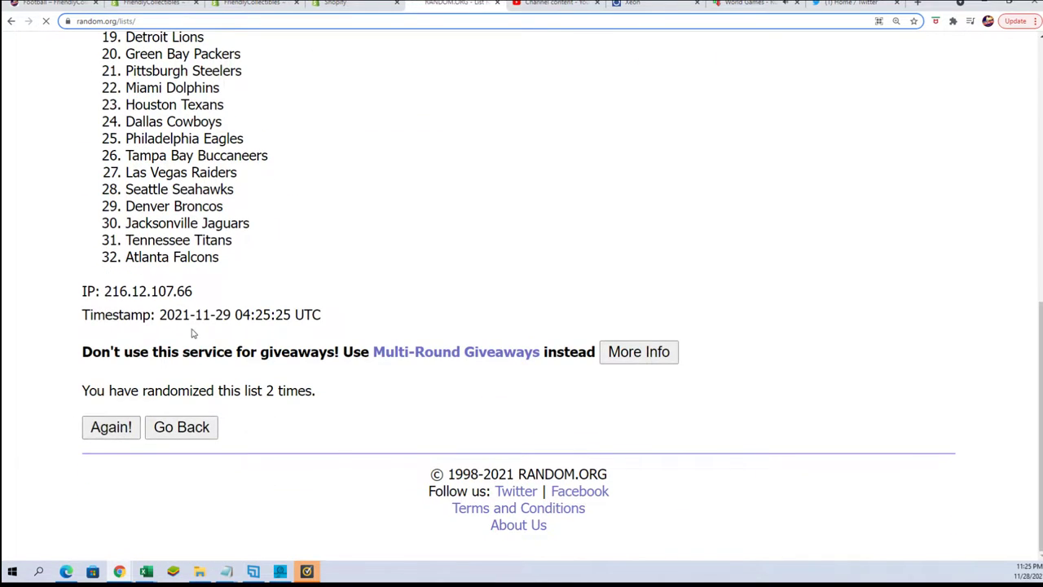
{"action": "left_click", "coordinate": [112, 427]}
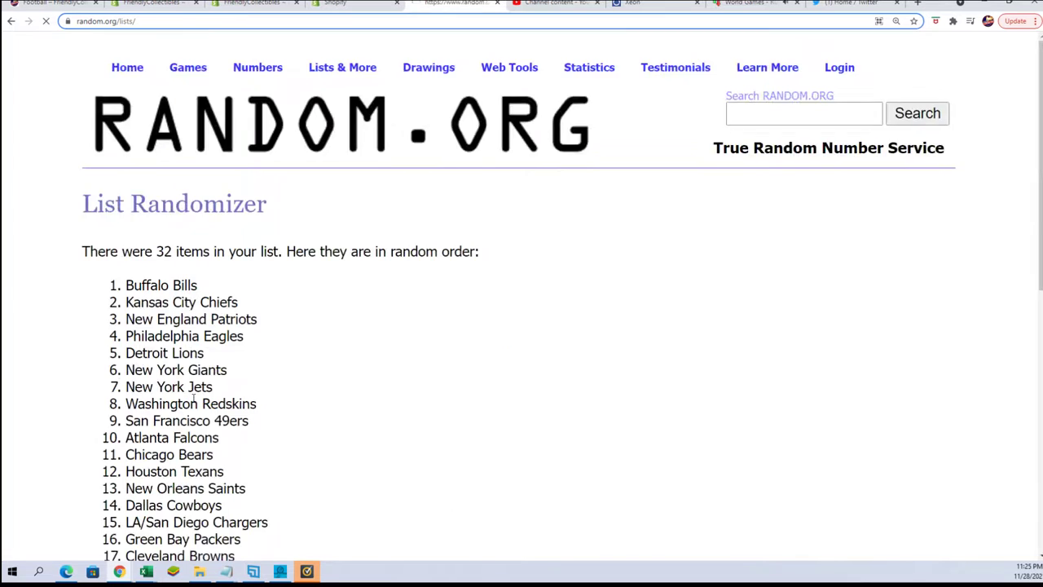
{"action": "scroll", "coordinate": [111, 430], "scroll_direction": "down", "scroll_amount": 6}
{"action": "left_click", "coordinate": [111, 428]}
{"action": "scroll", "coordinate": [114, 432], "scroll_direction": "down", "scroll_amount": 6}
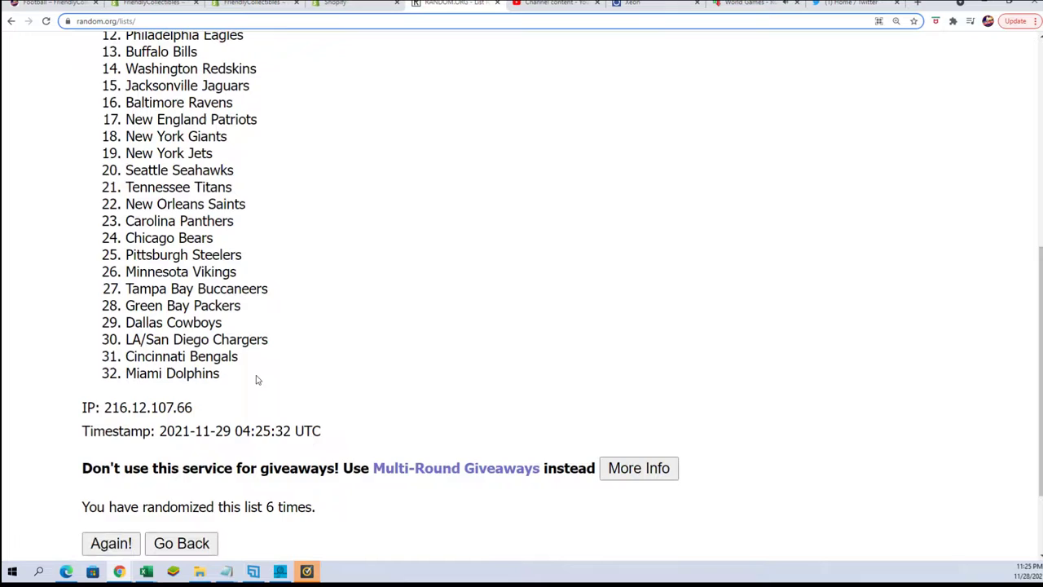
{"action": "scroll", "coordinate": [261, 432], "scroll_direction": "down", "scroll_amount": 5}
{"action": "left_click", "coordinate": [133, 429]}
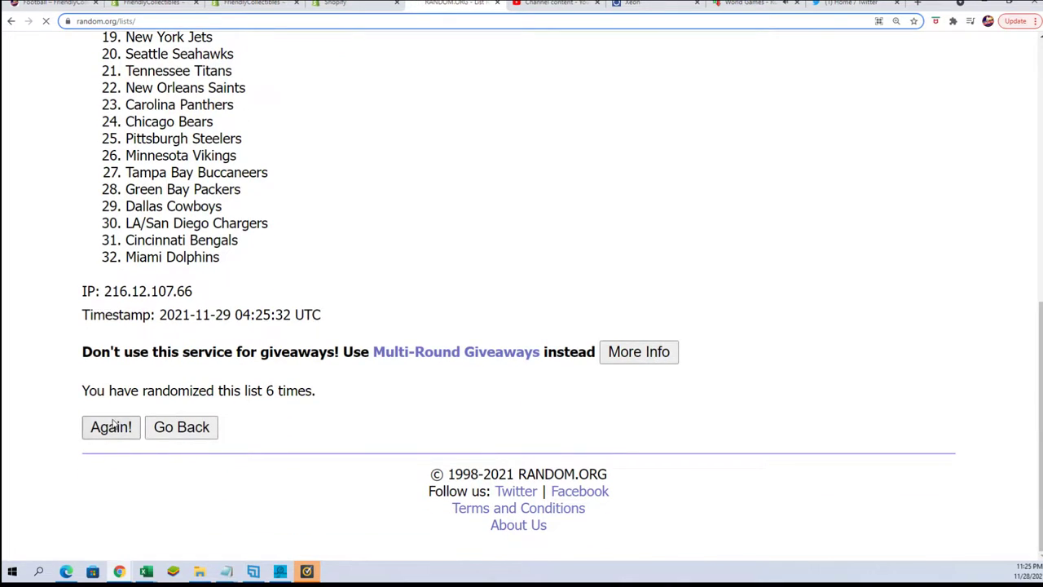
{"action": "scroll", "coordinate": [339, 224], "scroll_direction": "down", "scroll_amount": 2}
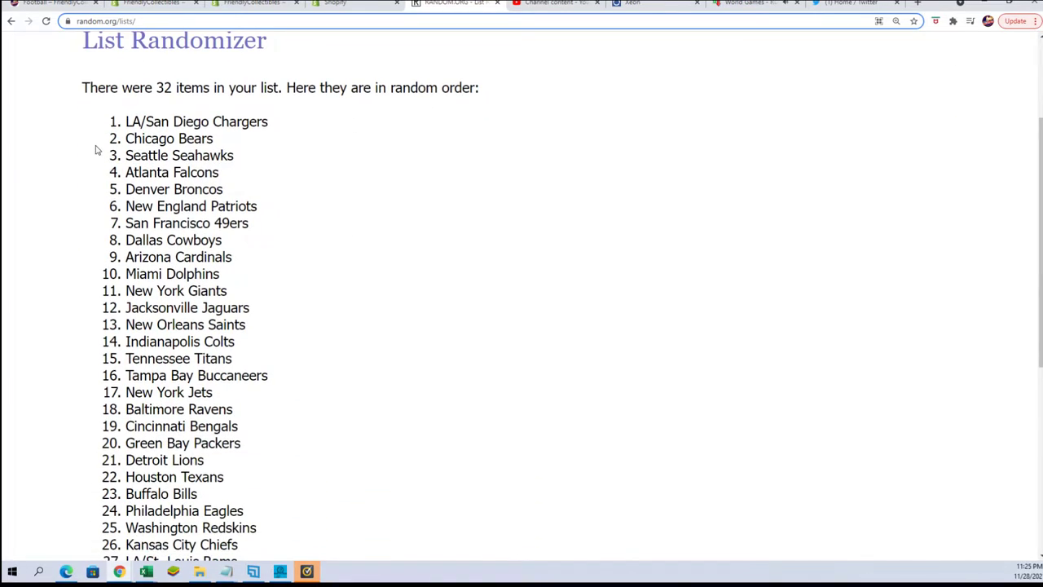
Step: Copy the final shuffled team list, which starts with LA/San Diego Chargers
{"action": "left_click_drag", "start_coordinate": [112, 128], "coordinate": [250, 377]}
{"action": "right_click", "coordinate": [201, 353]}
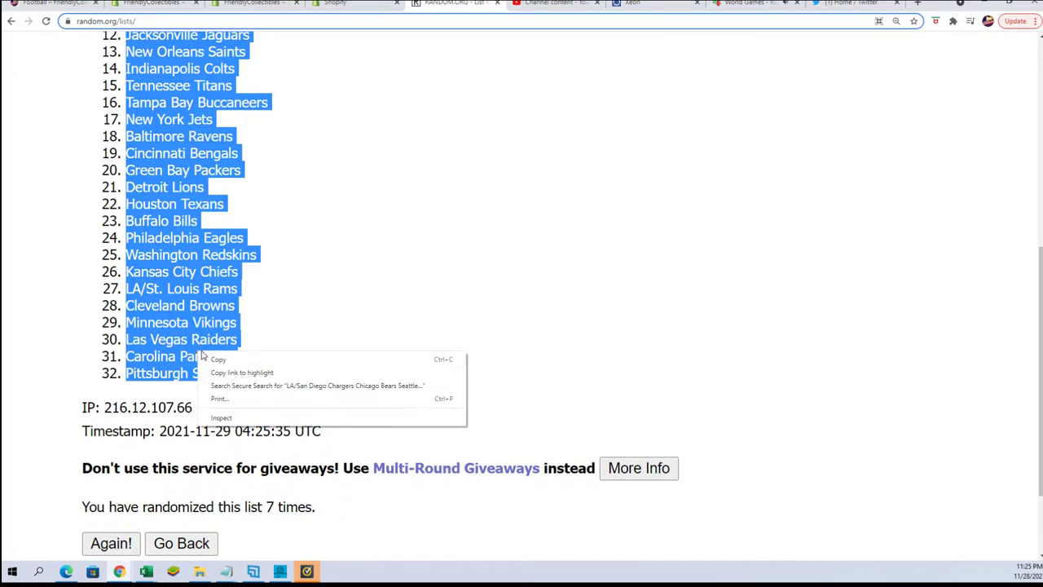
{"action": "left_click", "coordinate": [214, 359]}
{"action": "scroll", "coordinate": [264, 432], "scroll_direction": "down", "scroll_amount": 2}
{"action": "scroll", "coordinate": [549, 449], "scroll_direction": "up", "scroll_amount": 1}
{"action": "scroll", "coordinate": [464, 415], "scroll_direction": "up", "scroll_amount": 2}
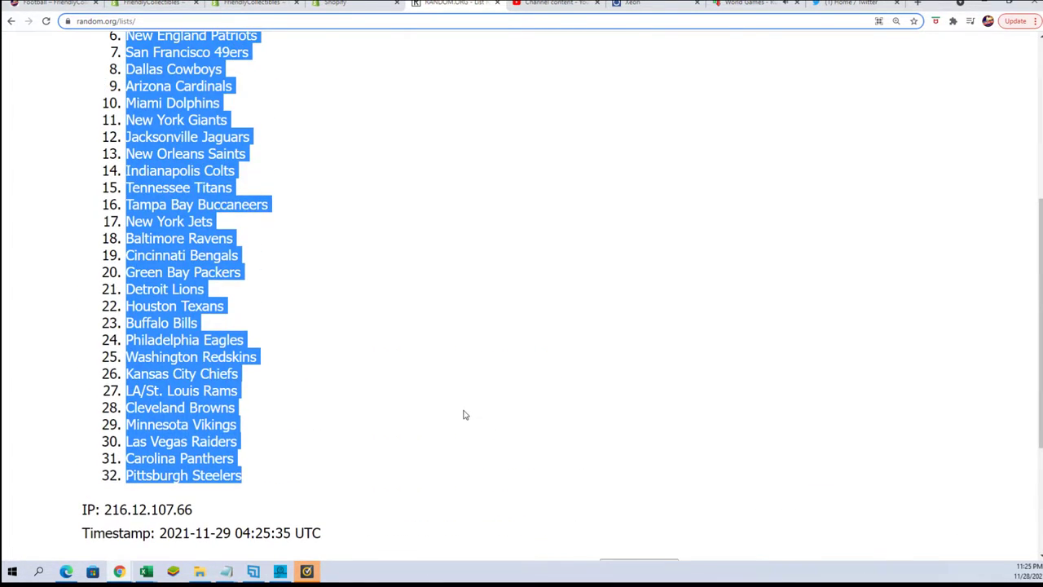
{"action": "scroll", "coordinate": [284, 328], "scroll_direction": "up", "scroll_amount": 2}
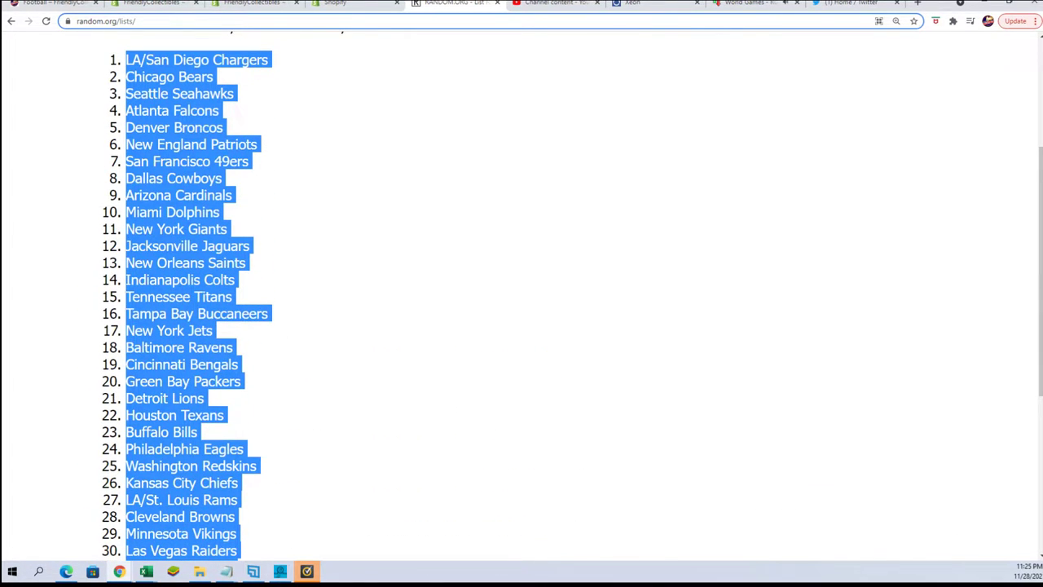
Step: Paste the shuffled teams as unformatted text into column B from B2, then maximize Excel
{"action": "key", "text": "alt+Tab"}
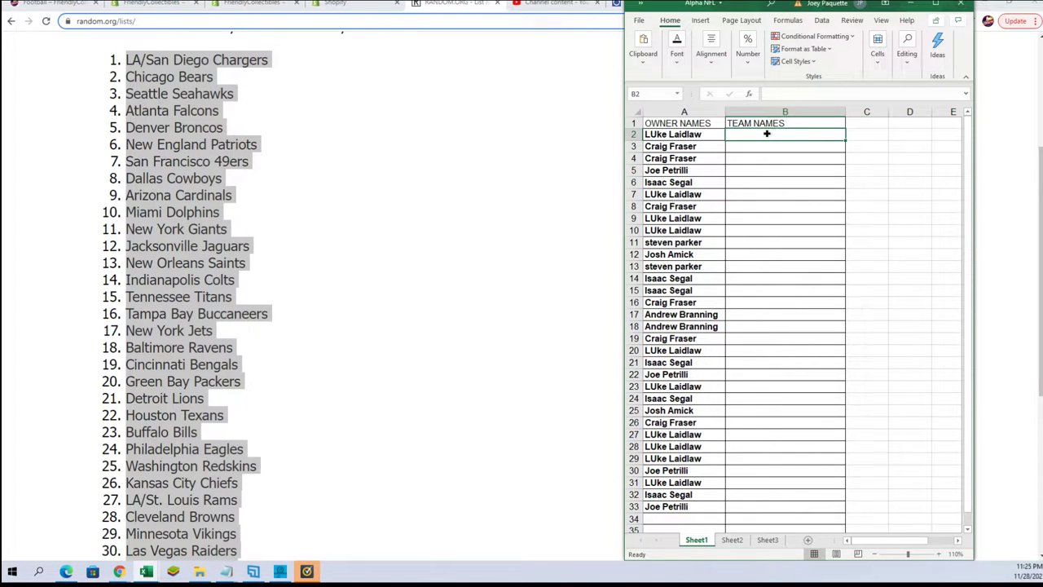
{"action": "right_click", "coordinate": [774, 133]}
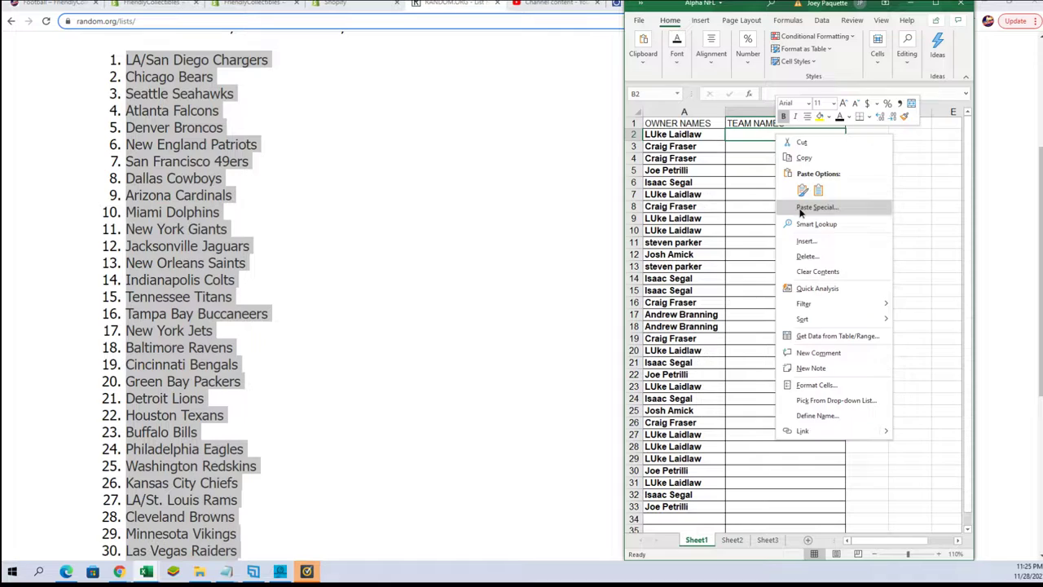
{"action": "left_click", "coordinate": [811, 207]}
{"action": "left_click", "coordinate": [711, 152]}
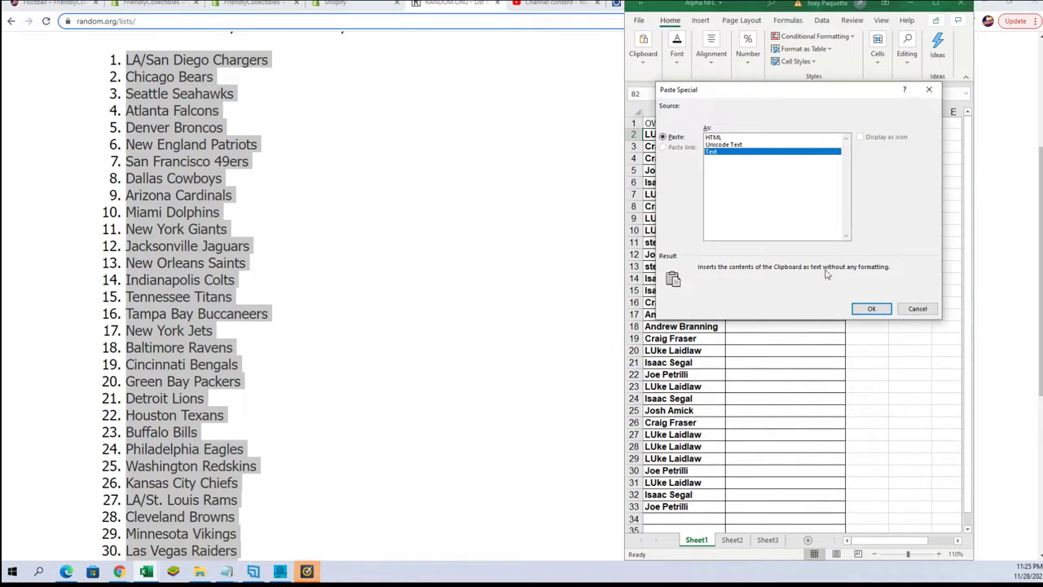
{"action": "left_click", "coordinate": [868, 308]}
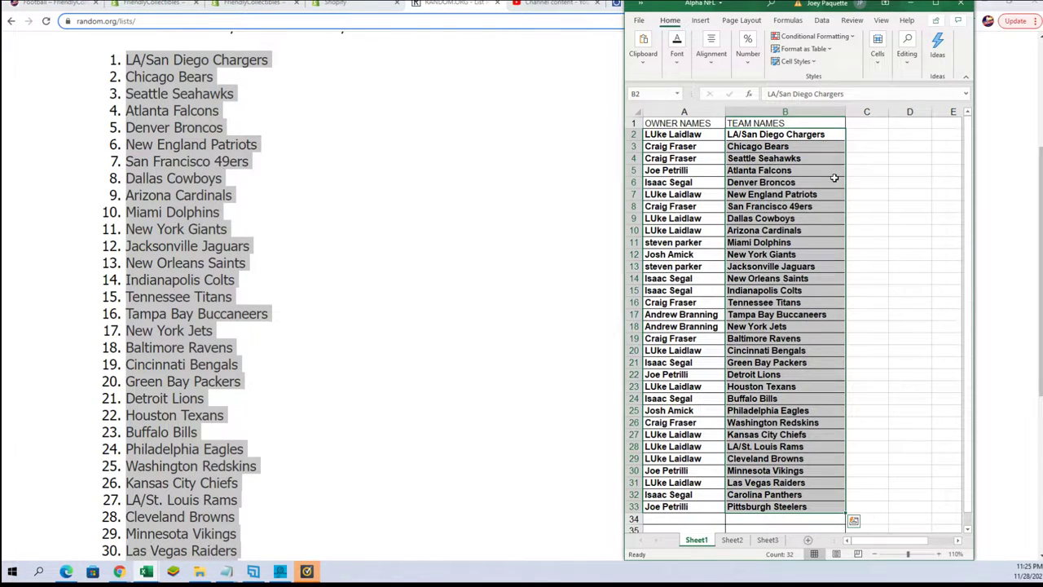
{"action": "left_click", "coordinate": [935, 3]}
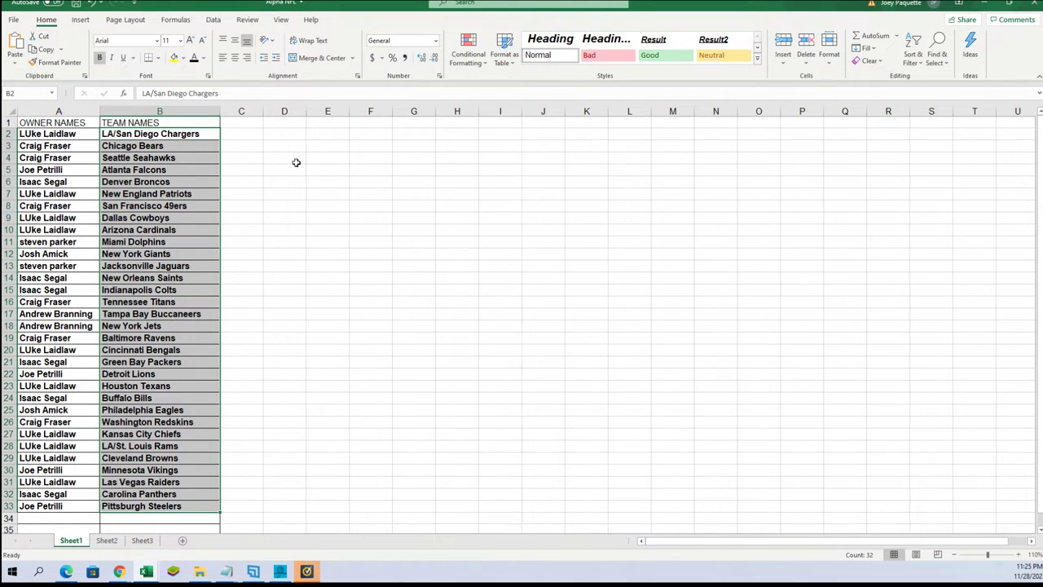
{"action": "left_click_drag", "start_coordinate": [247, 5], "coordinate": [385, 45]}
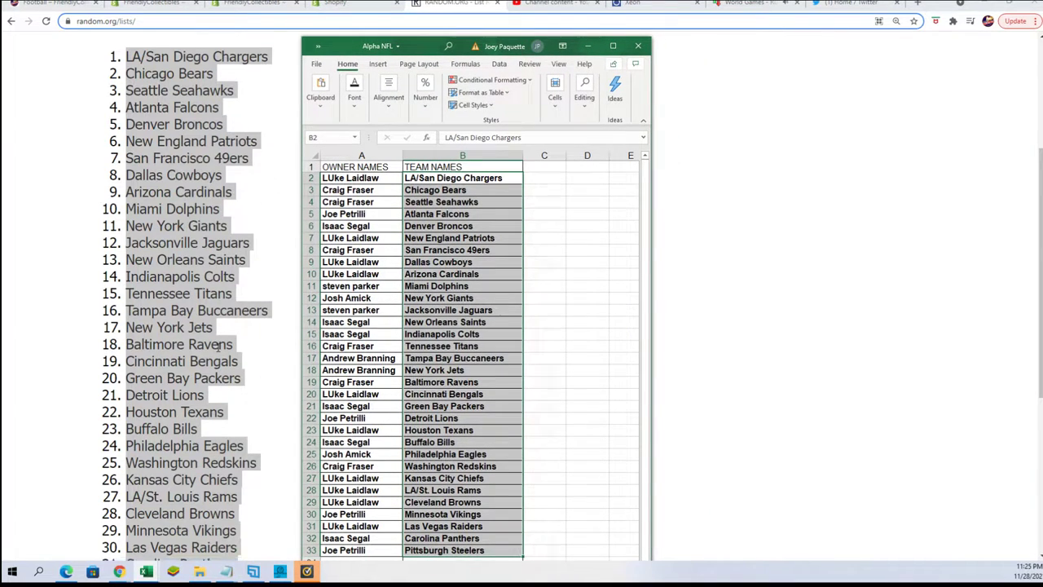
{"action": "scroll", "coordinate": [192, 293], "scroll_direction": "down", "scroll_amount": 3}
{"action": "scroll", "coordinate": [368, 480], "scroll_direction": "down", "scroll_amount": 1}
{"action": "scroll", "coordinate": [371, 488], "scroll_direction": "down", "scroll_amount": 1}
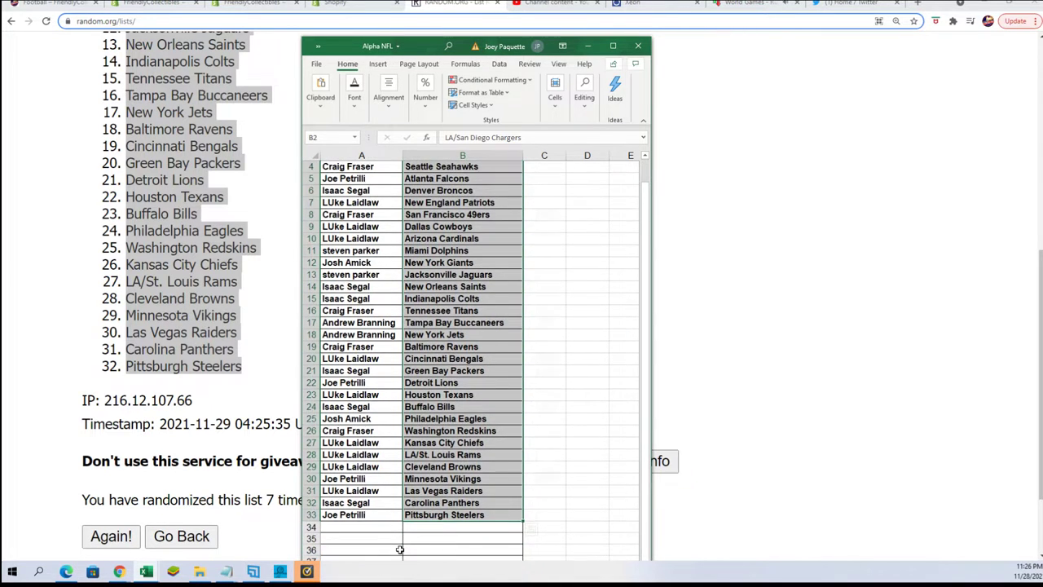
{"action": "scroll", "coordinate": [399, 546], "scroll_direction": "up", "scroll_amount": 2}
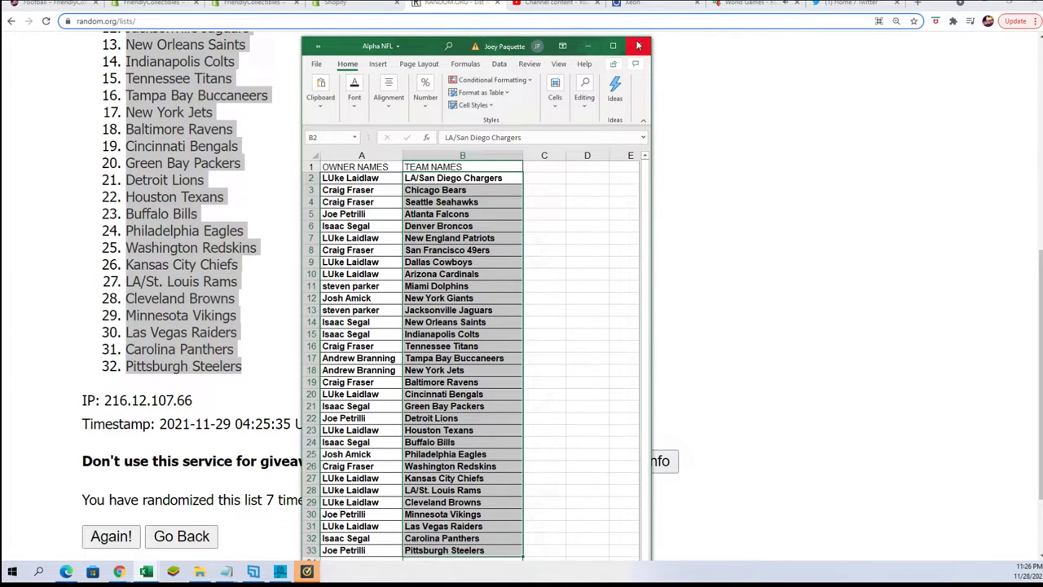
{"action": "left_click", "coordinate": [613, 46]}
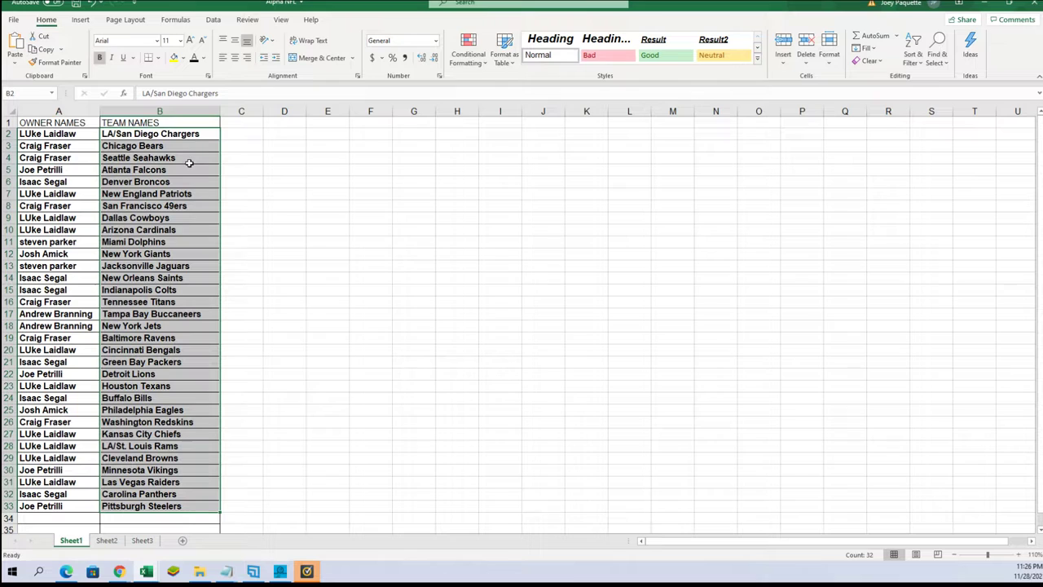
{"action": "left_click", "coordinate": [122, 134]}
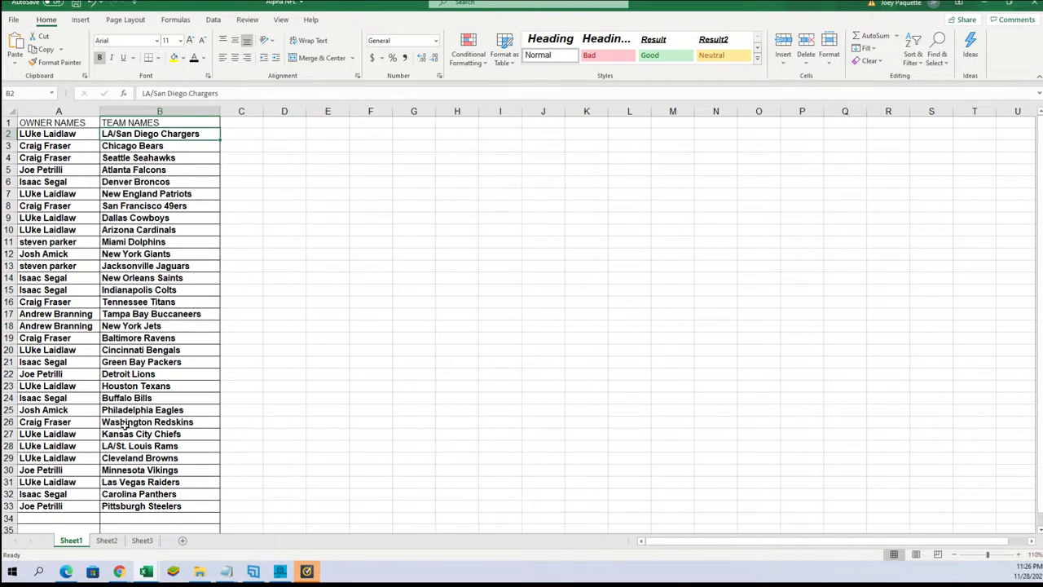